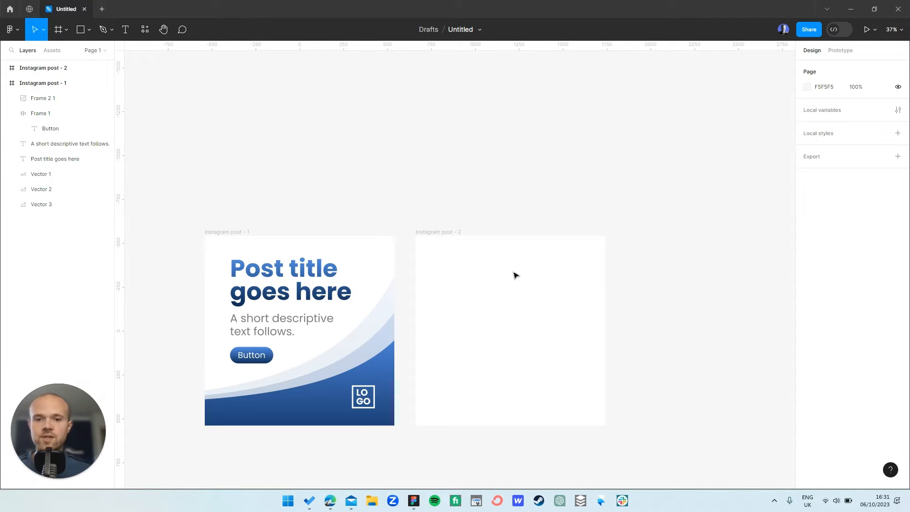
Delete the empty second Instagram post frame beside the finished design
scroll(449, 239, left, 3)
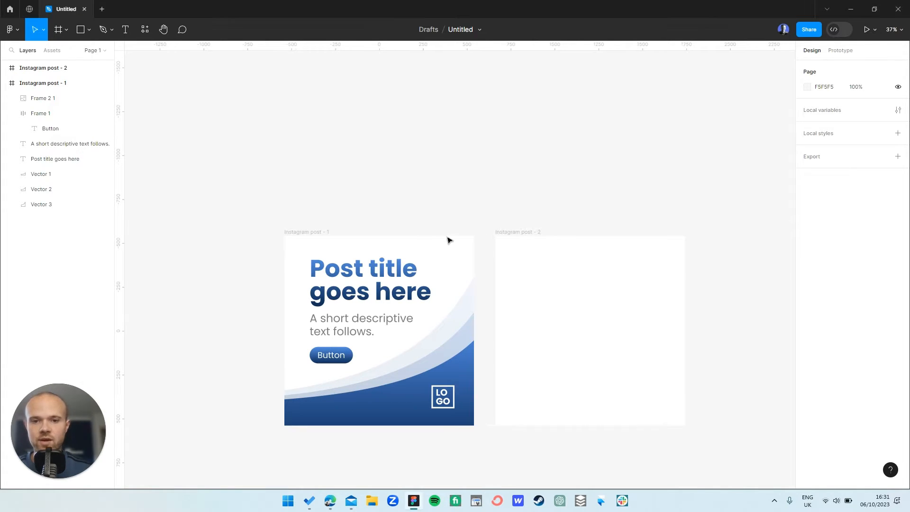
click(520, 248)
scroll(520, 248, right, 2)
scroll(520, 248, down, 1)
key(Delete)
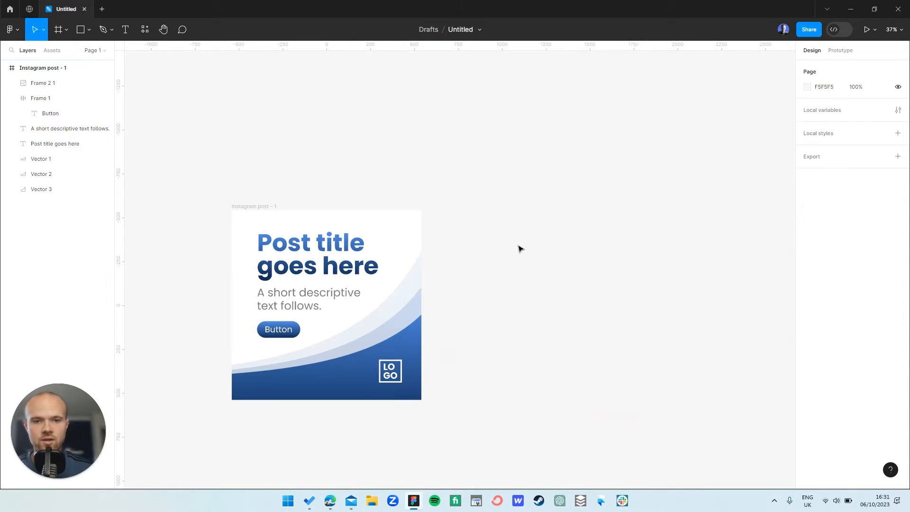
Add a new 1080 × 1080 Instagram post frame and place it beside the finished post with their top edges aligned
scroll(520, 248, right, 2)
scroll(521, 248, down, 2)
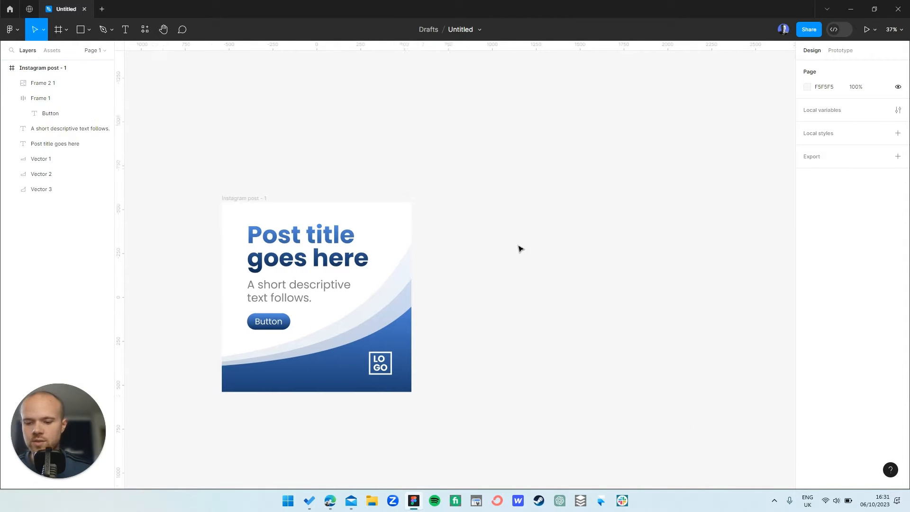
key(f)
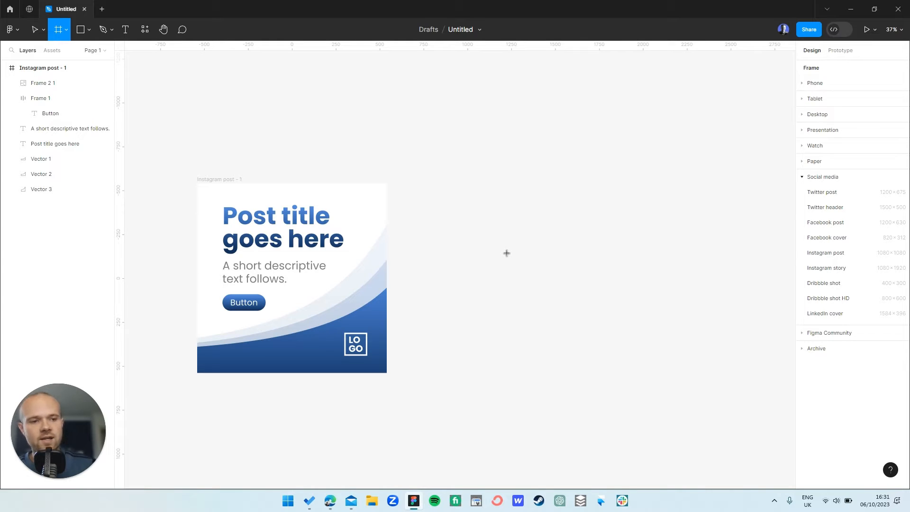
click(822, 256)
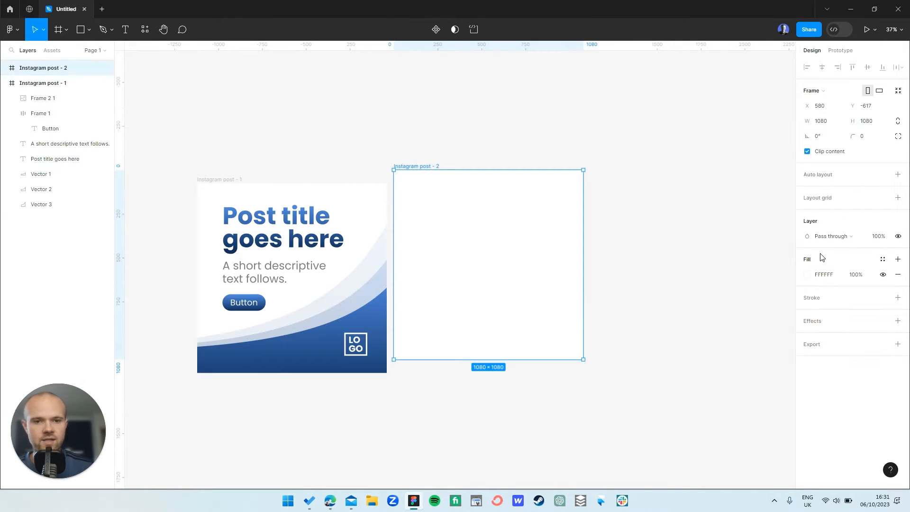
drag(521, 199, 535, 213)
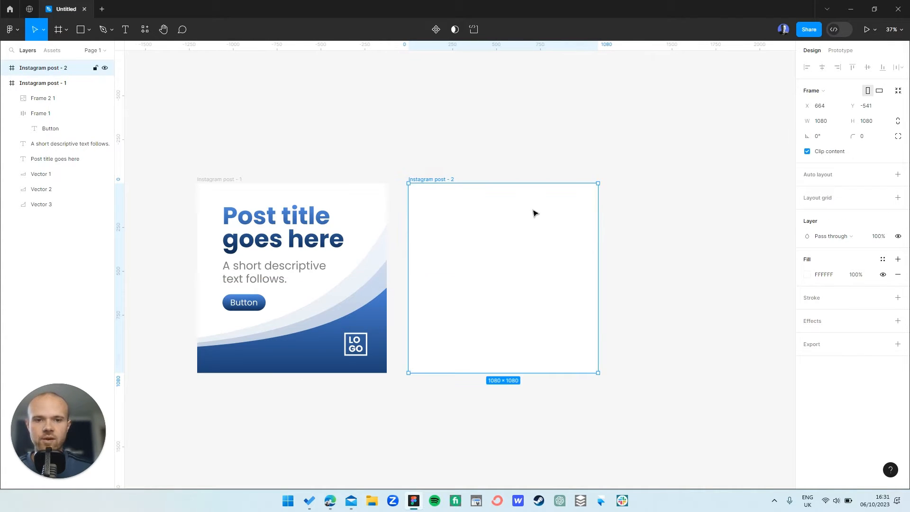
click(648, 261)
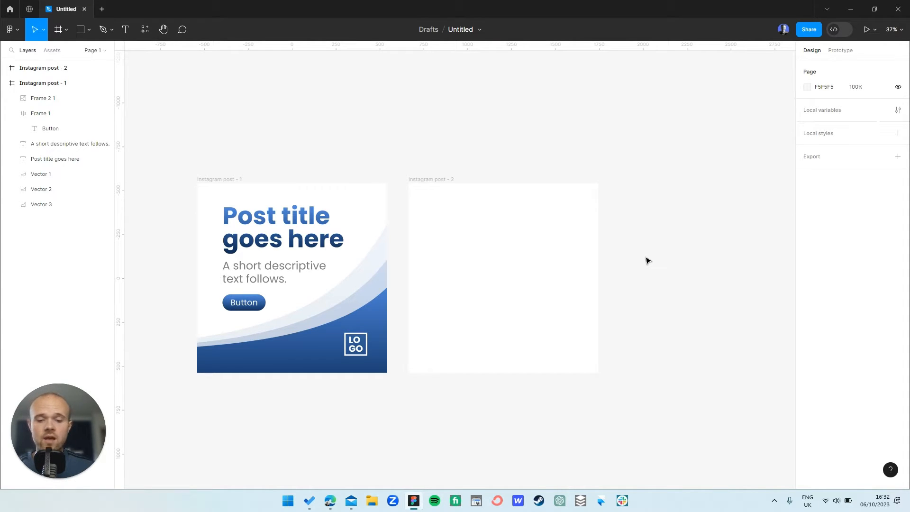
key(f)
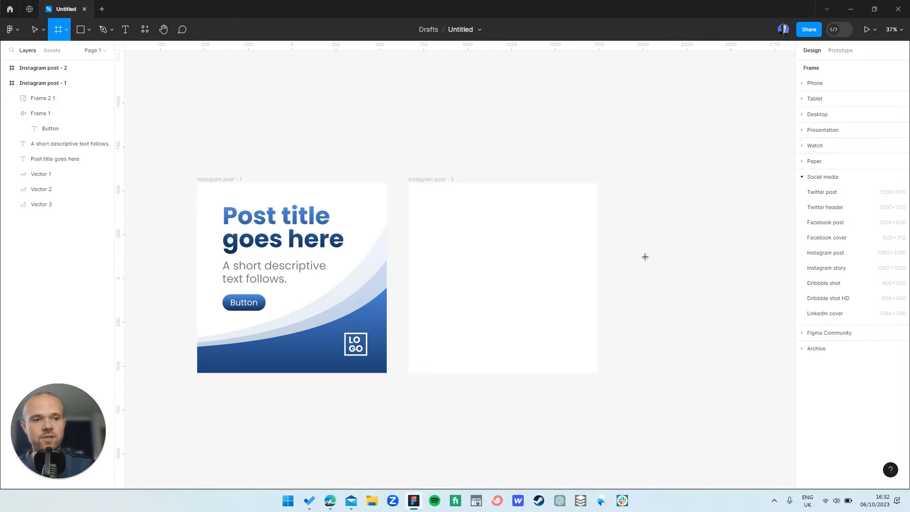
click(816, 83)
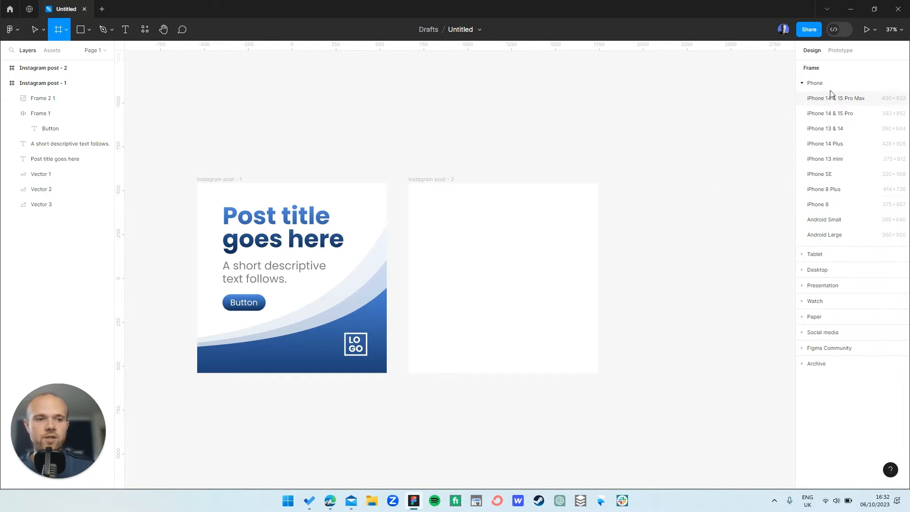
click(810, 83)
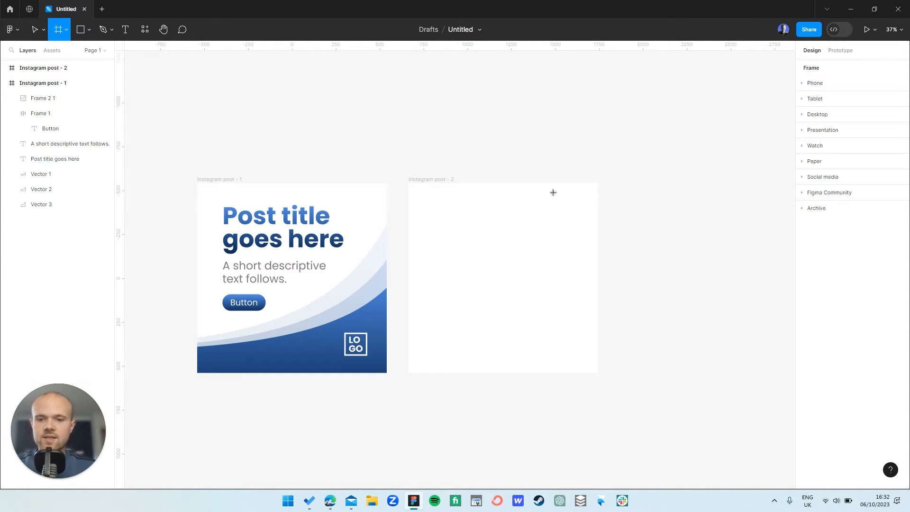
key(v)
Select the empty second post frame and activate the Pen tool
click(495, 230)
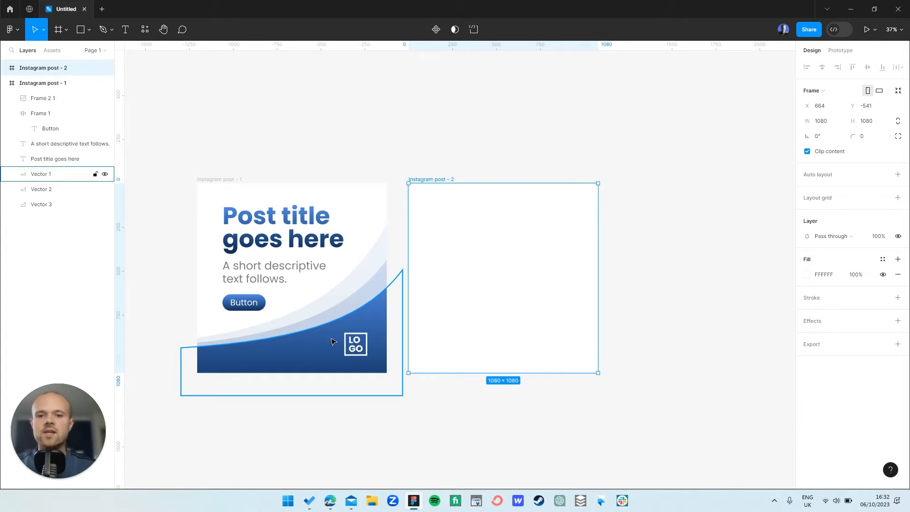
key(p)
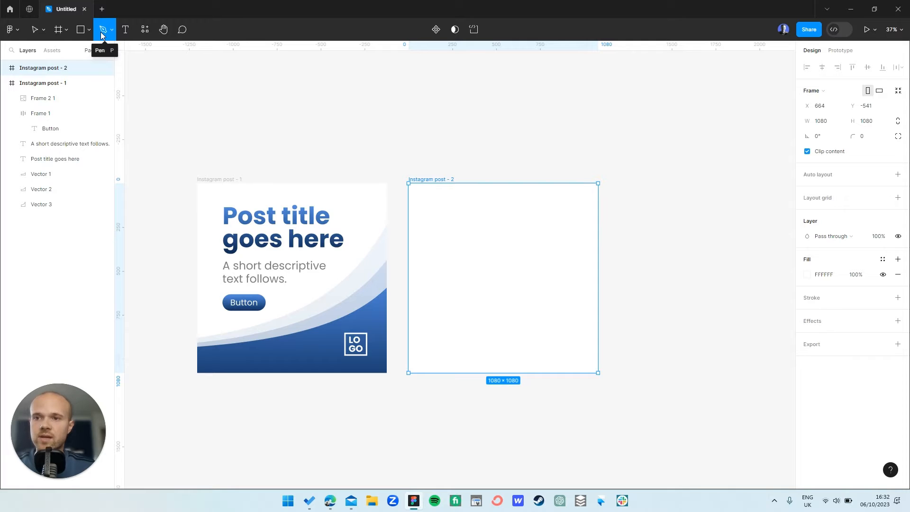
click(400, 346)
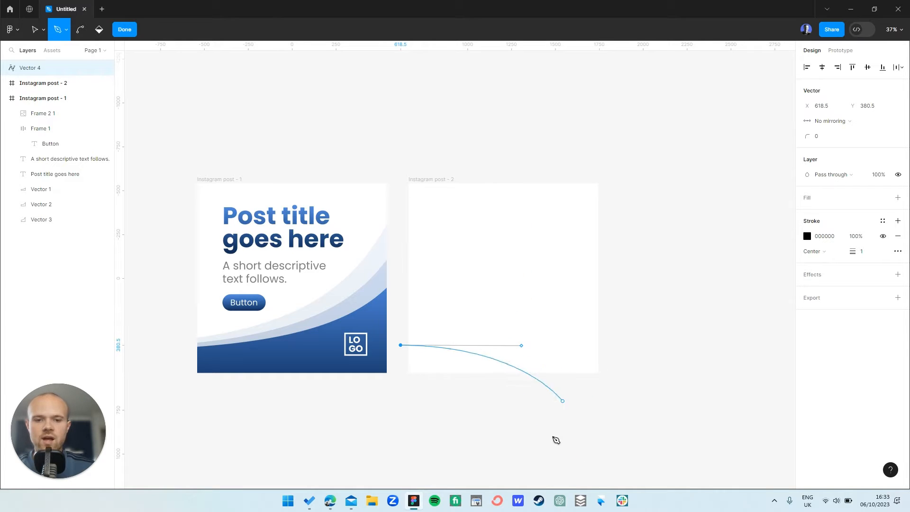
key(ctrl+z)
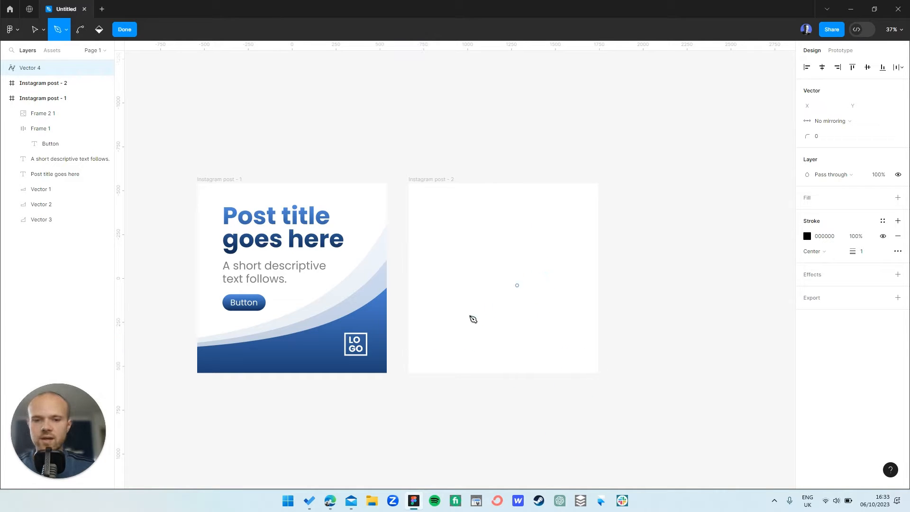
click(400, 342)
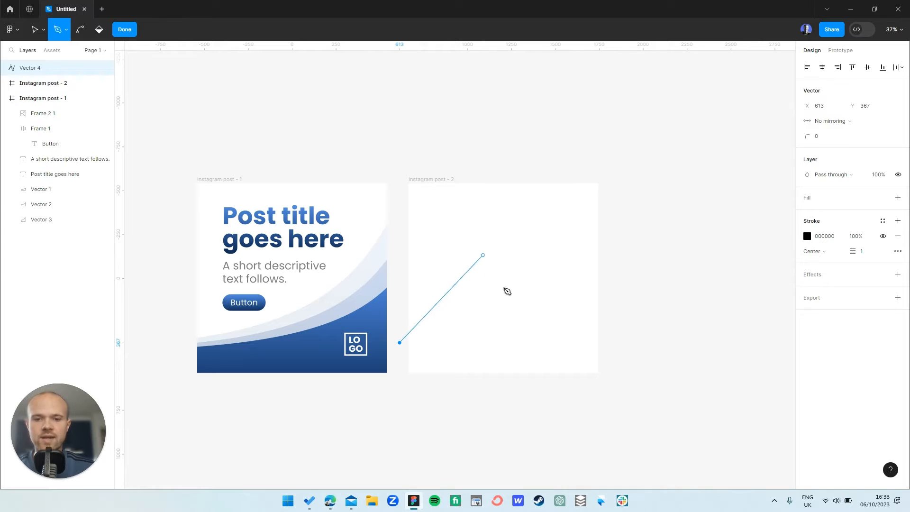
key(ctrl+z)
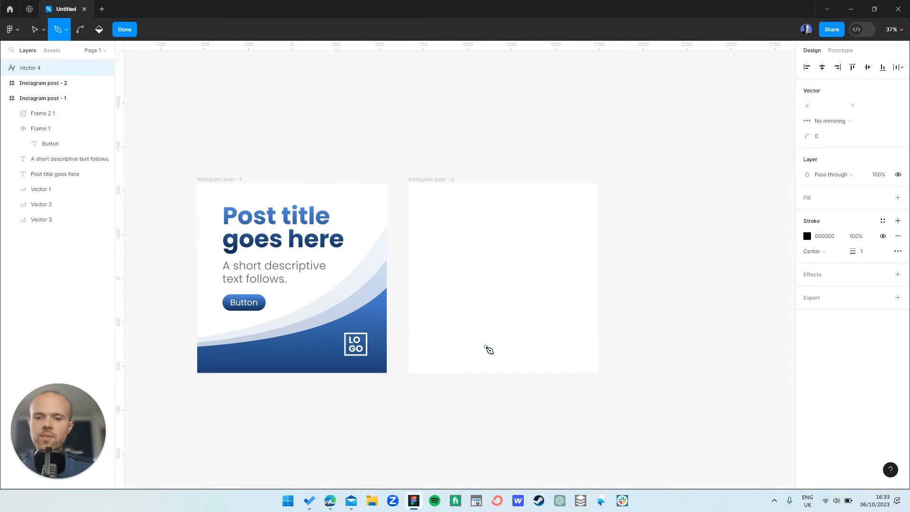
Draw a pen curve rising from about X 615.5, Y 362 to X 1895.5, Y -332 across the empty frame and remove its end point's outgoing handle
click(400, 342)
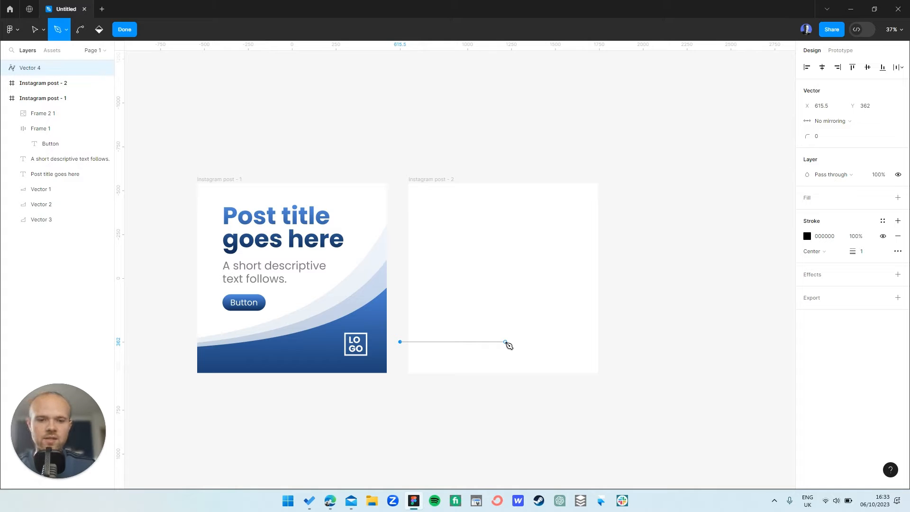
drag(533, 340, 628, 274)
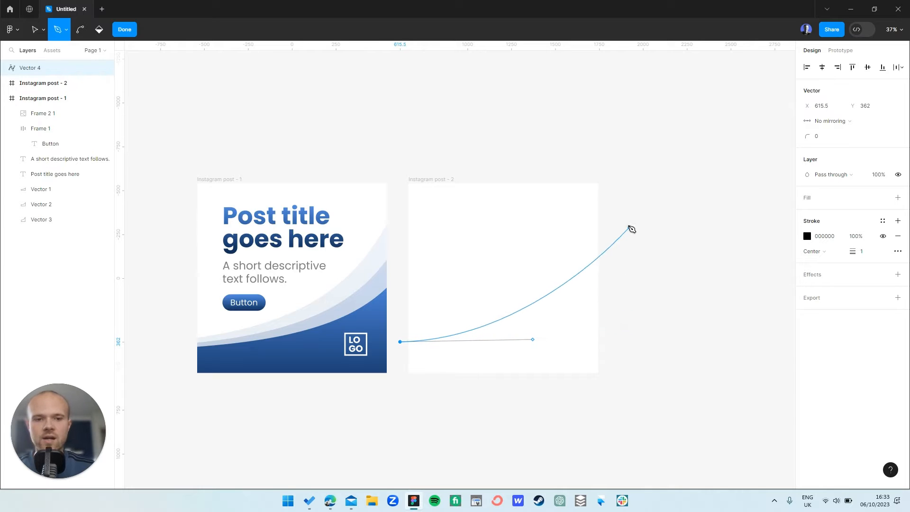
drag(625, 219, 649, 156)
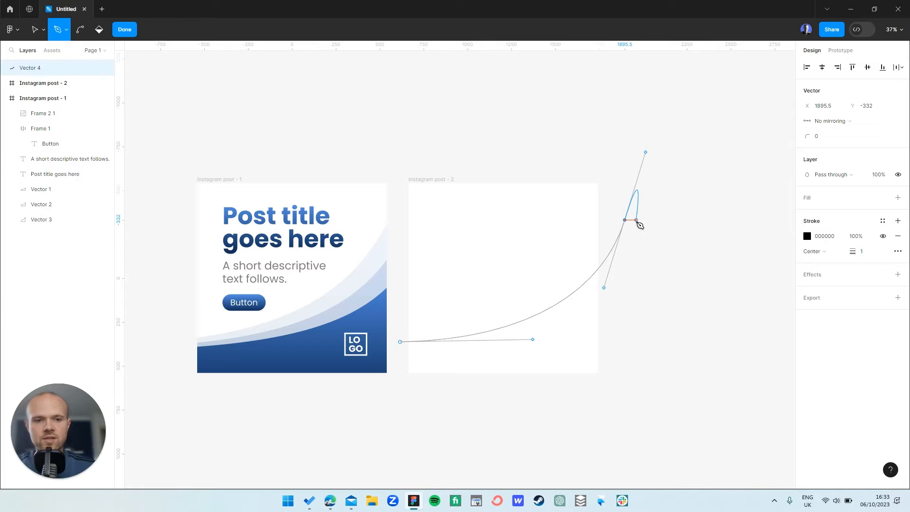
scroll(640, 224, up, 5)
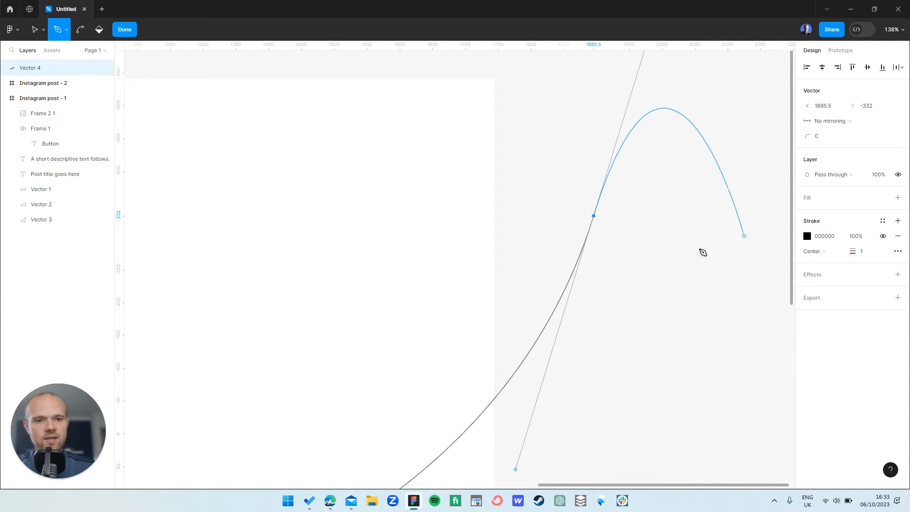
click(594, 216)
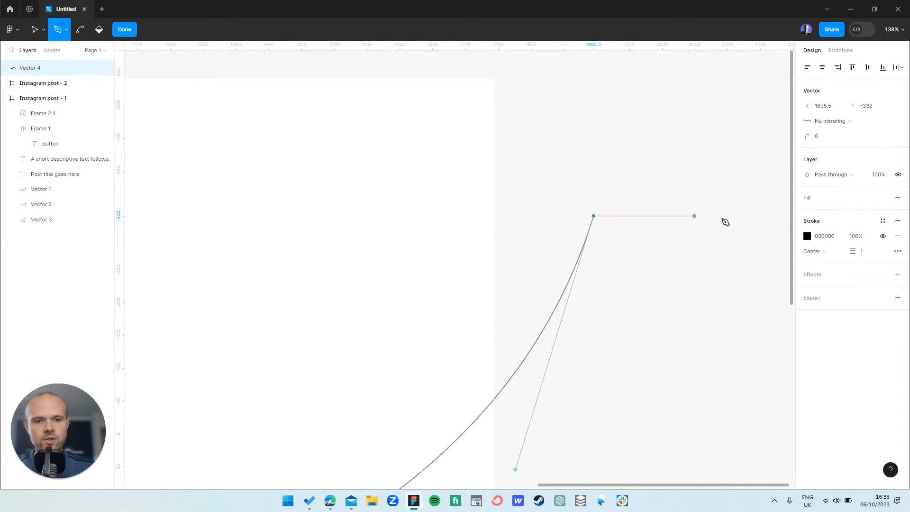
key(ctrl)
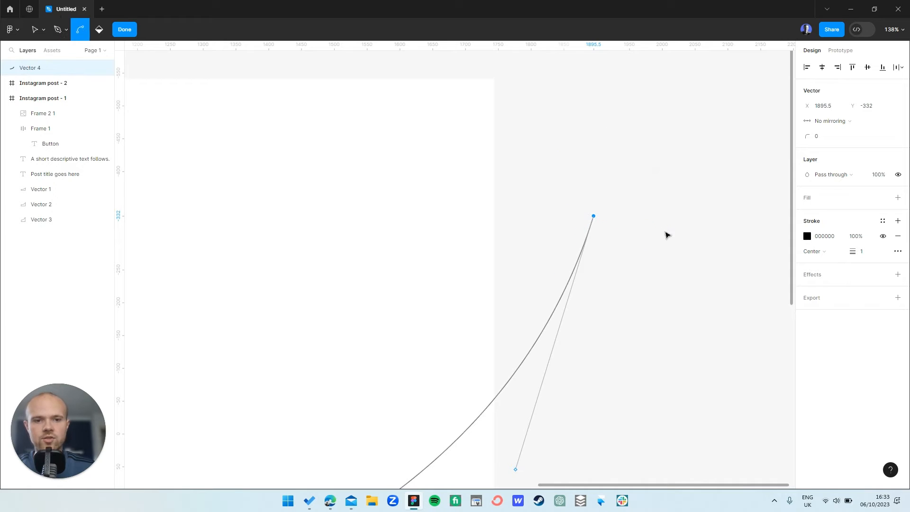
Close the curve into a shape with straight edges outside the frame, placing its bottom corners at about Y 626.5
scroll(666, 234, down, 5)
scroll(664, 234, down, 3)
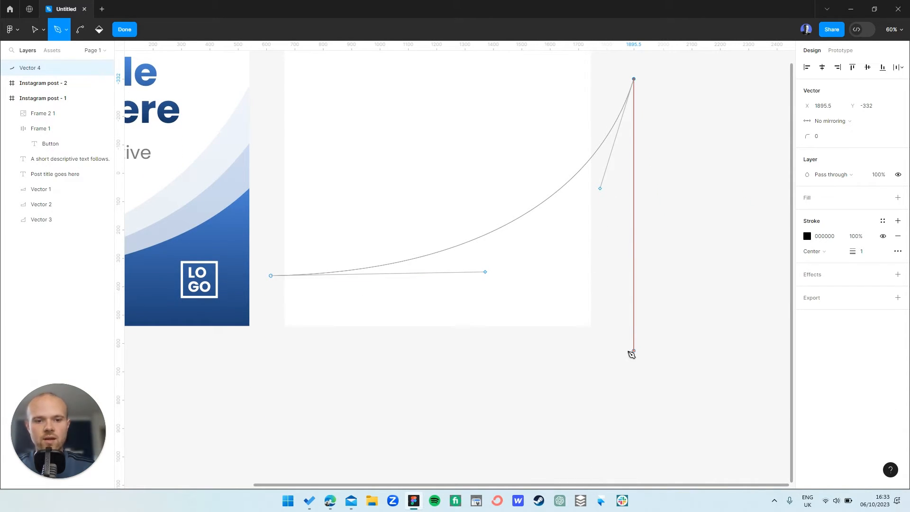
click(634, 351)
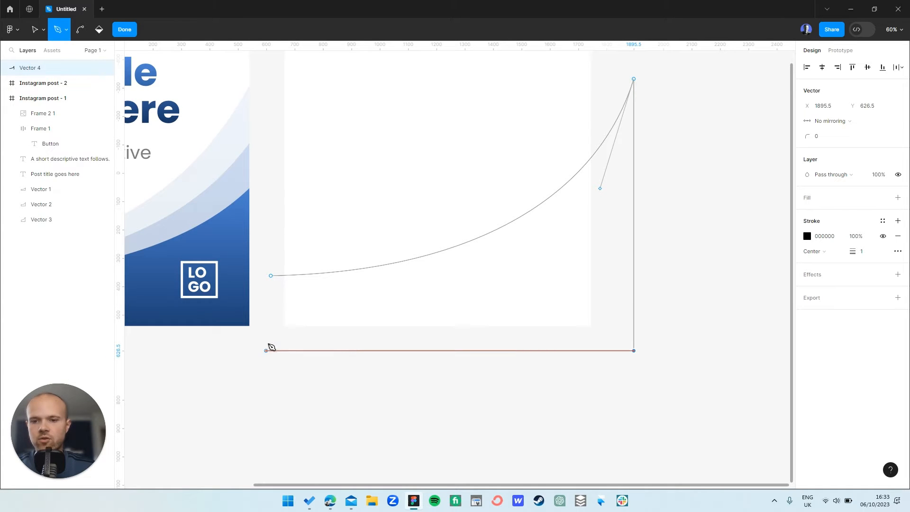
click(271, 351)
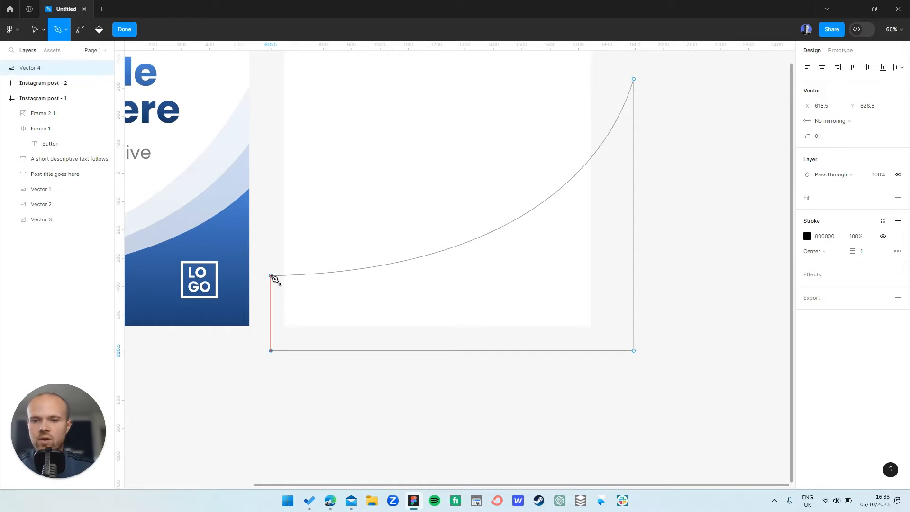
click(271, 276)
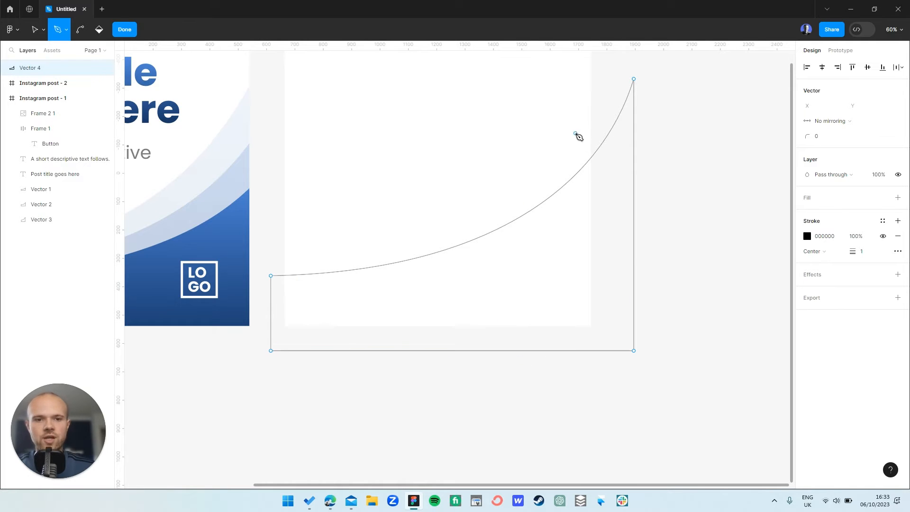
Remove the wave shape's stroke, give it a D9D9D9 fill, and finish editing the vector
click(898, 236)
click(898, 198)
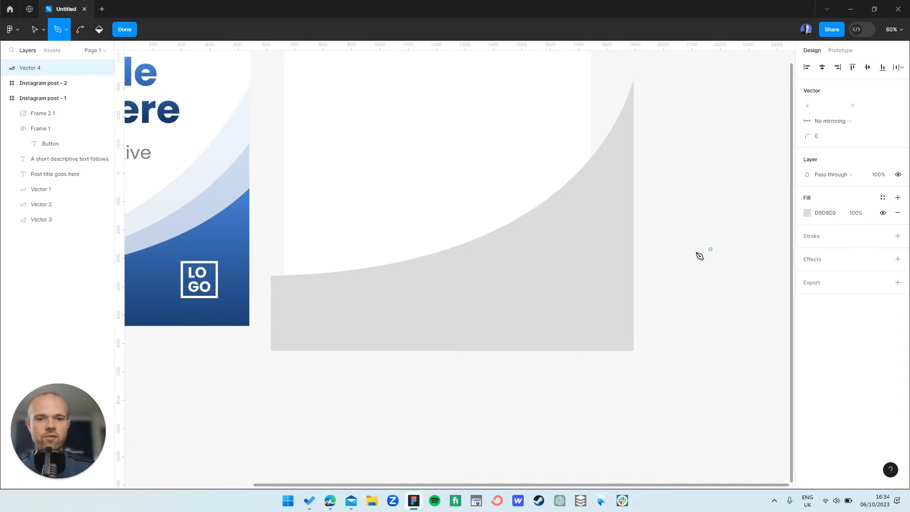
scroll(700, 256, up, 2)
scroll(700, 256, left, 2)
key(Escape)
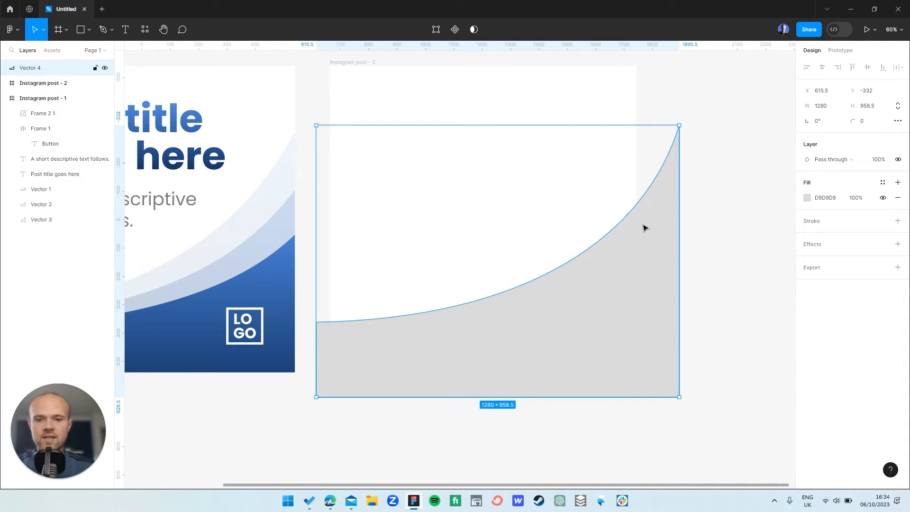
click(713, 252)
scroll(712, 252, down, 3)
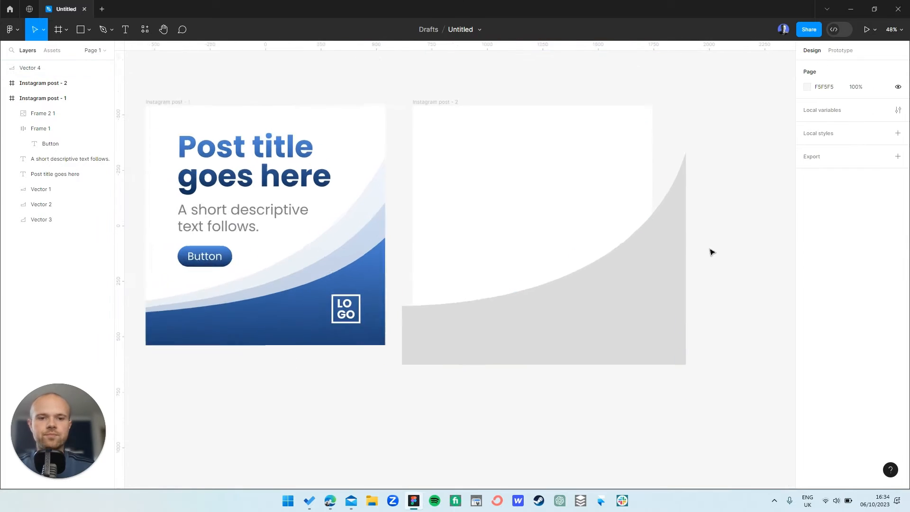
Resize the grey wave shape to about 1229 × 1168, raising its top edge to the frame's top and narrowing its right side
click(684, 247)
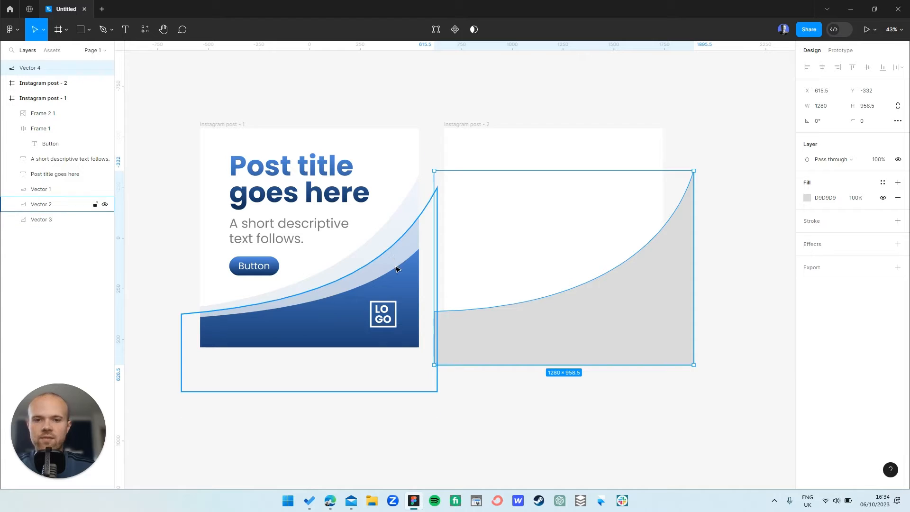
drag(615, 170, 610, 128)
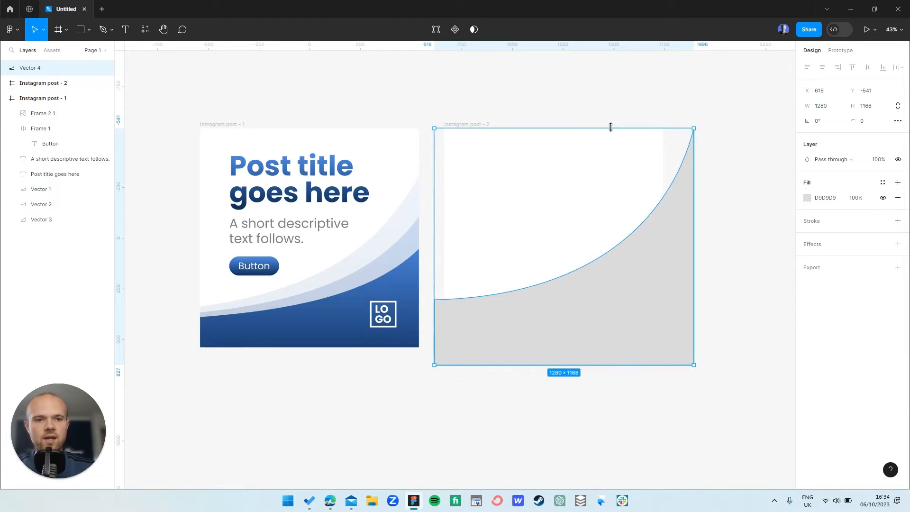
drag(694, 163, 684, 168)
click(761, 216)
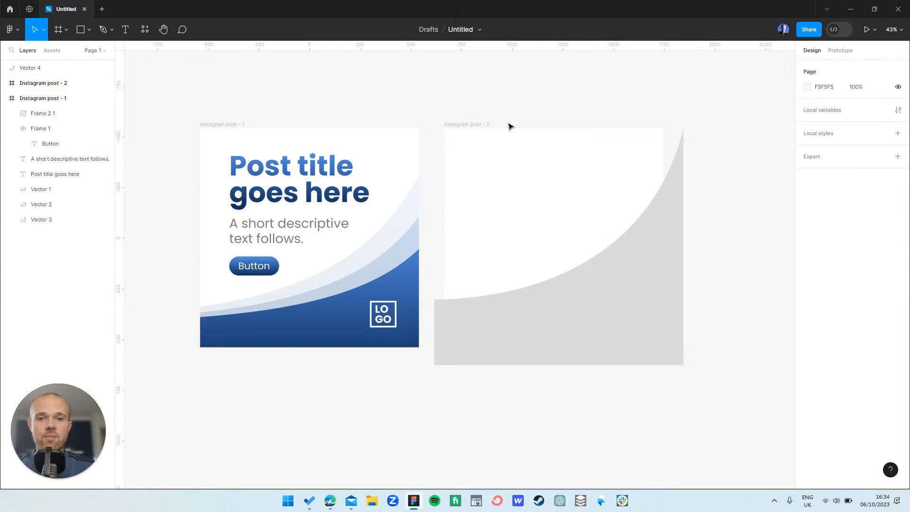
mouse_move(497, 124)
mouse_down()
mouse_move(469, 111)
mouse_move(596, 186)
mouse_move(499, 122)
mouse_up()
key(ctrl+z)
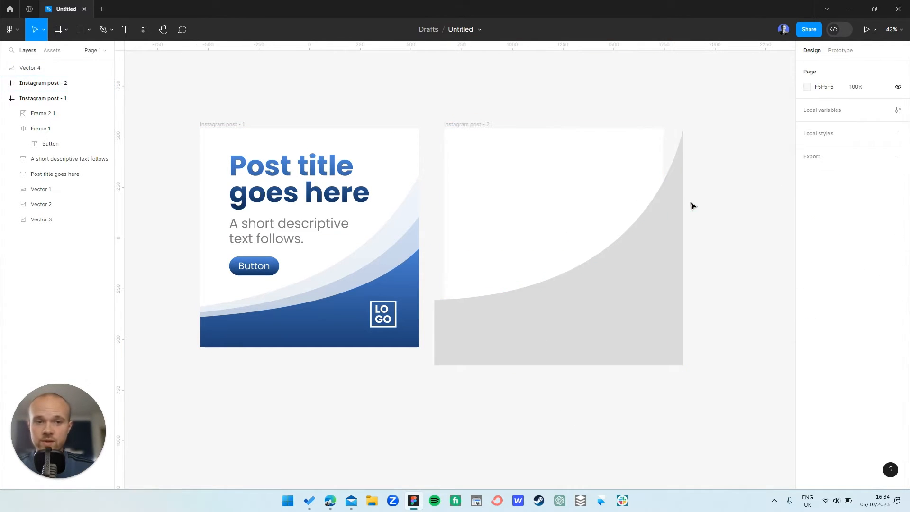
Nest the Vector 4 wave shape inside the Instagram post - 2 frame so the frame clips it
click(557, 351)
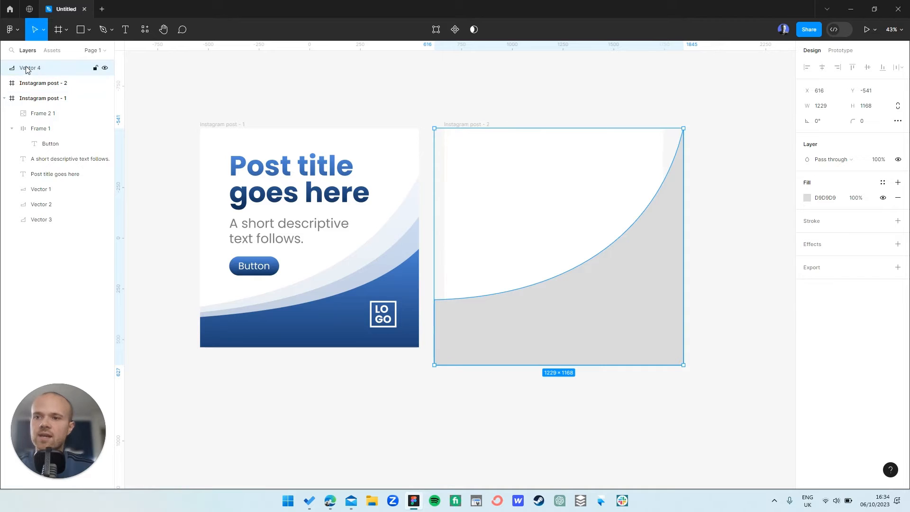
drag(26, 67, 42, 85)
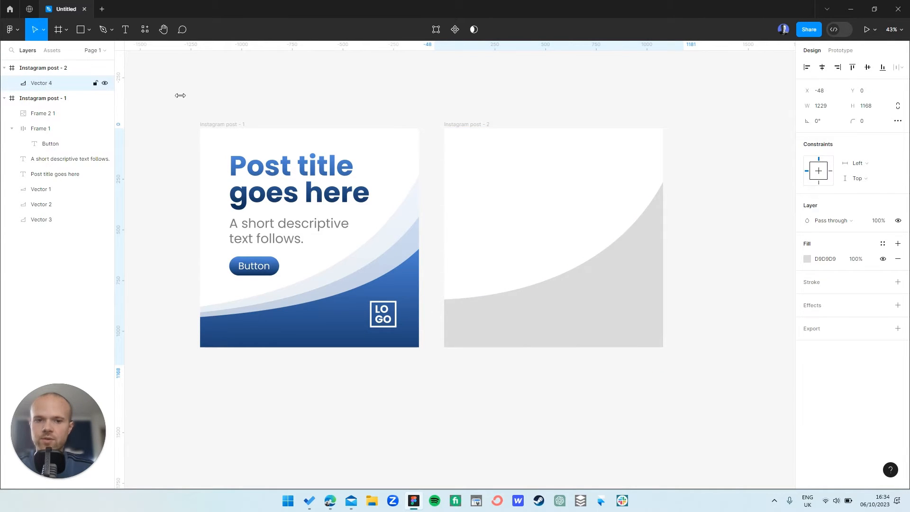
Move the Instagram post - 2 frame slightly closer to the finished post
click(534, 114)
mouse_move(478, 124)
mouse_down()
mouse_move(544, 184)
mouse_move(475, 137)
mouse_up()
click(526, 121)
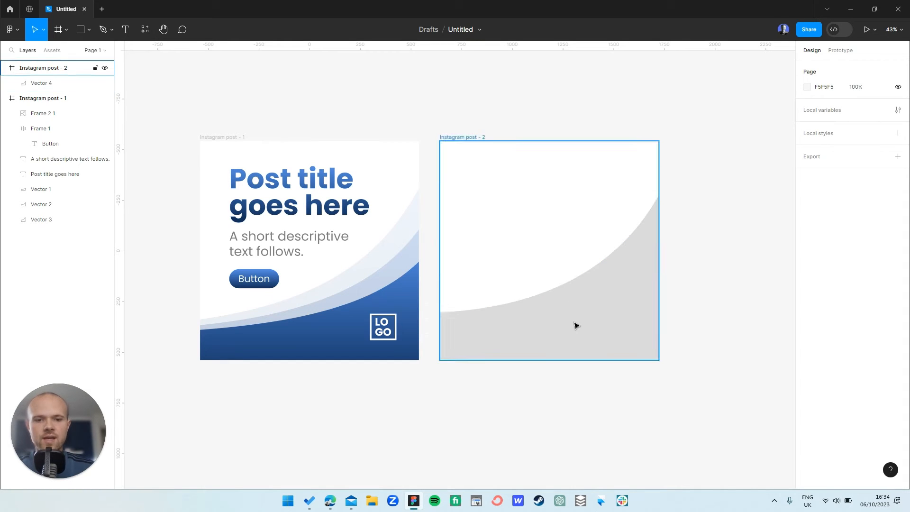
Change the grey wave shape's fill from solid to a linear gradient
click(574, 295)
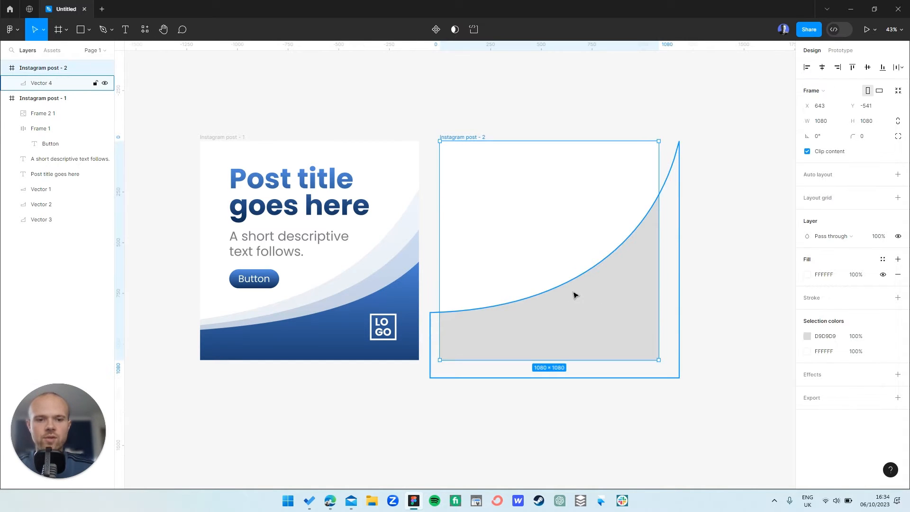
click(585, 306)
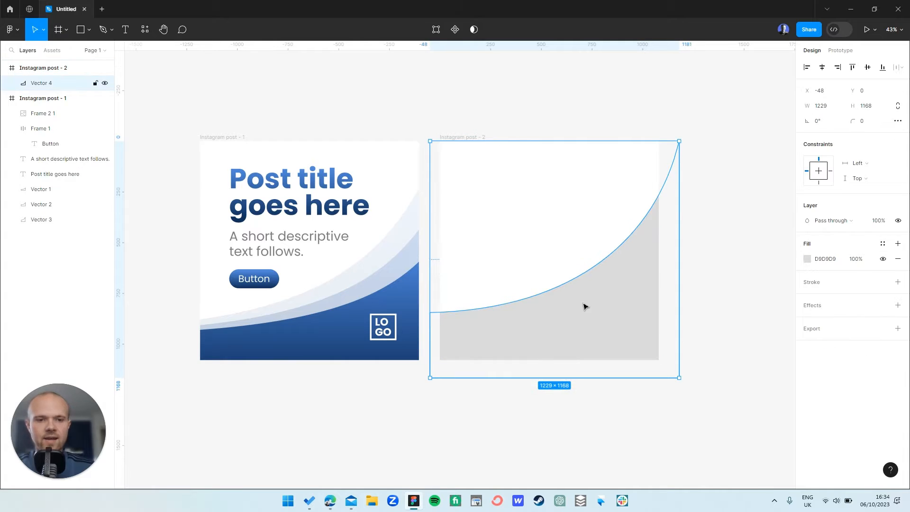
click(807, 259)
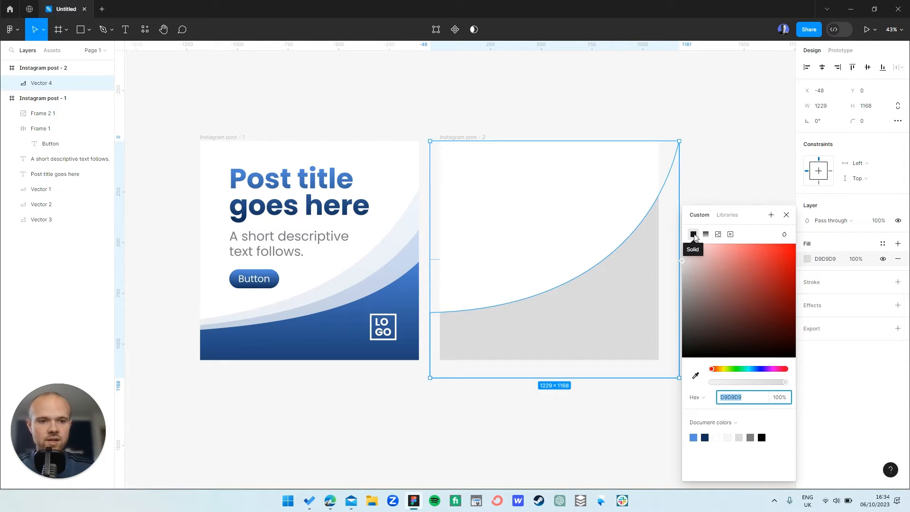
click(706, 235)
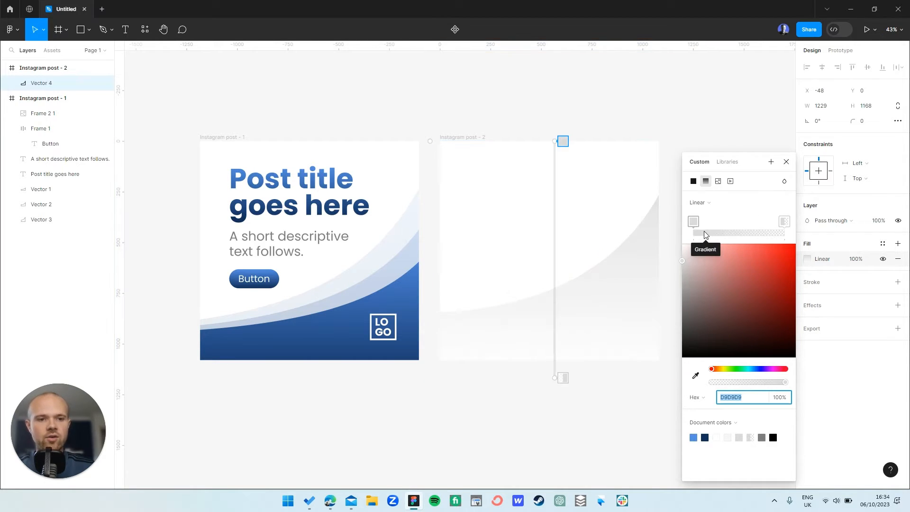
drag(694, 222, 693, 223)
click(786, 222)
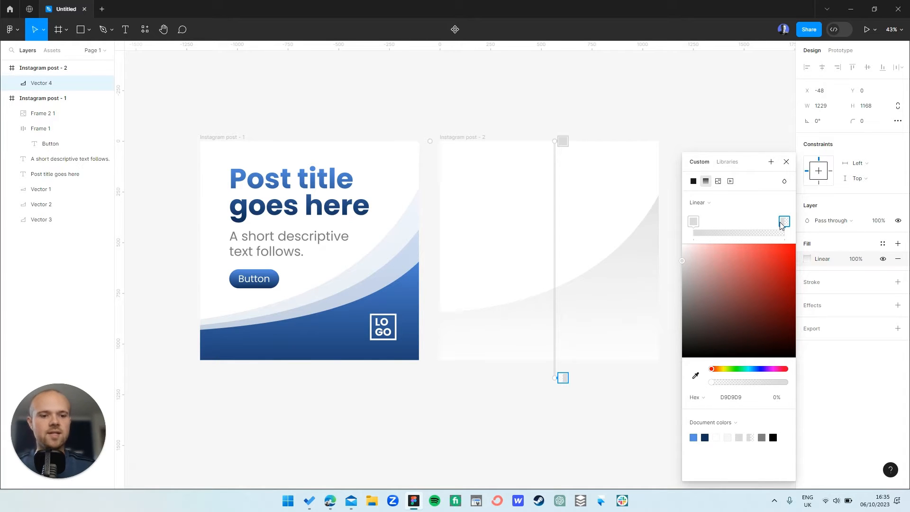
Colour the wave's gradient from document colour 548EE4 at the start to 12305C at the end
click(694, 222)
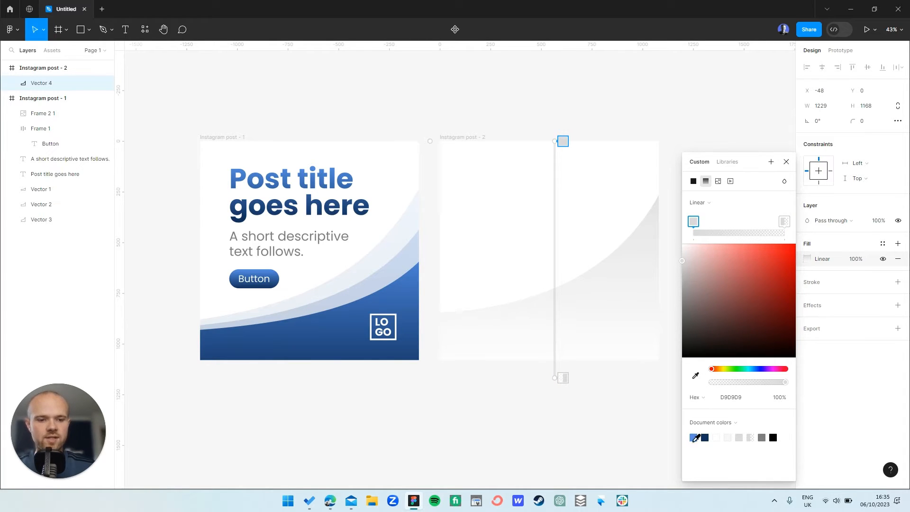
click(694, 437)
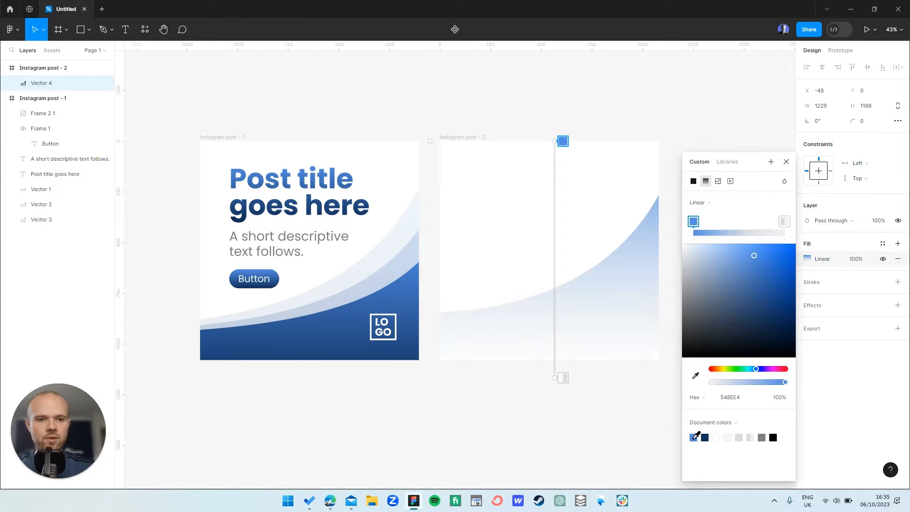
click(786, 223)
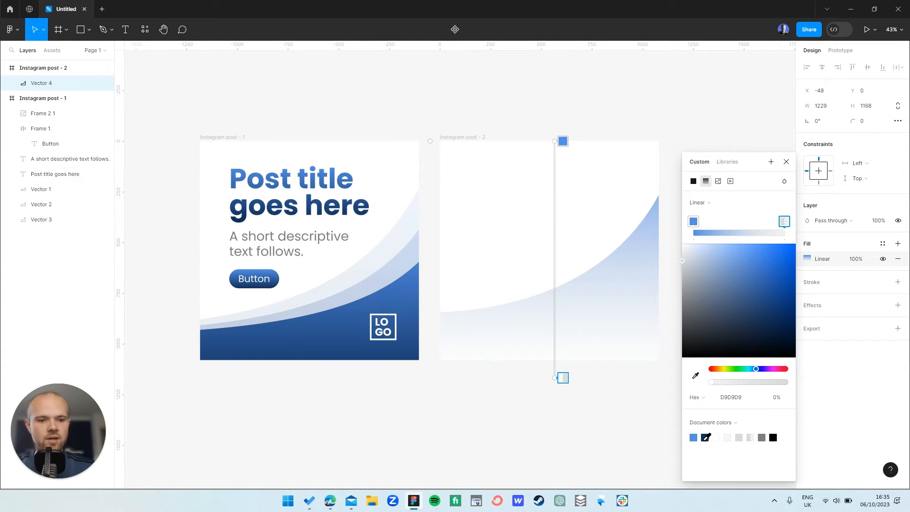
click(705, 437)
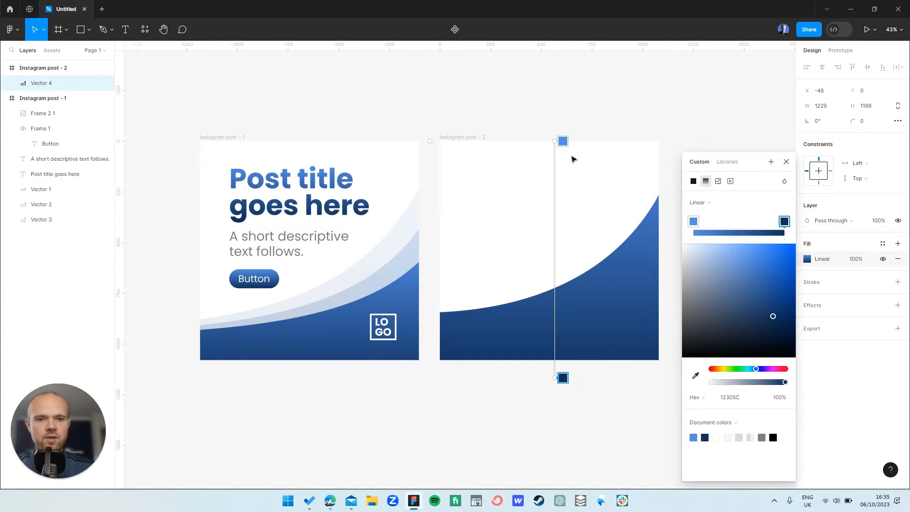
click(786, 163)
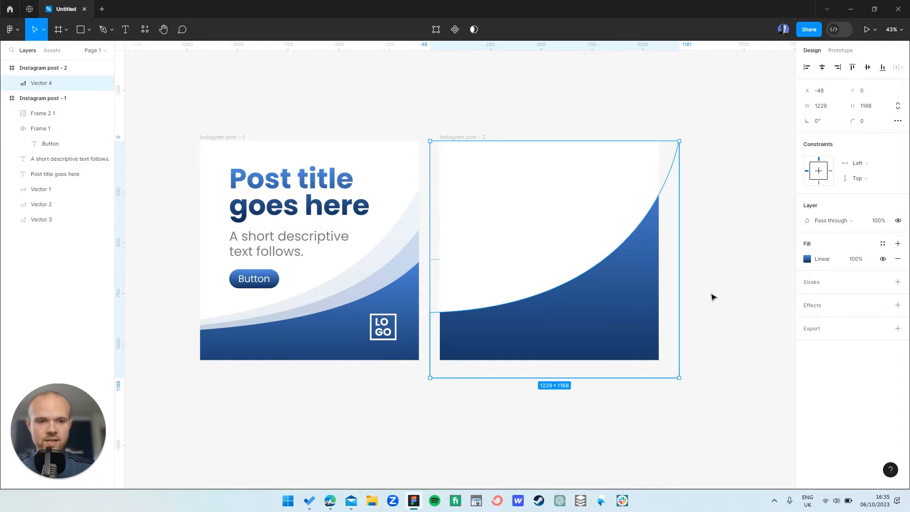
Set the gradient wave's layer opacity to 10%
key(1)
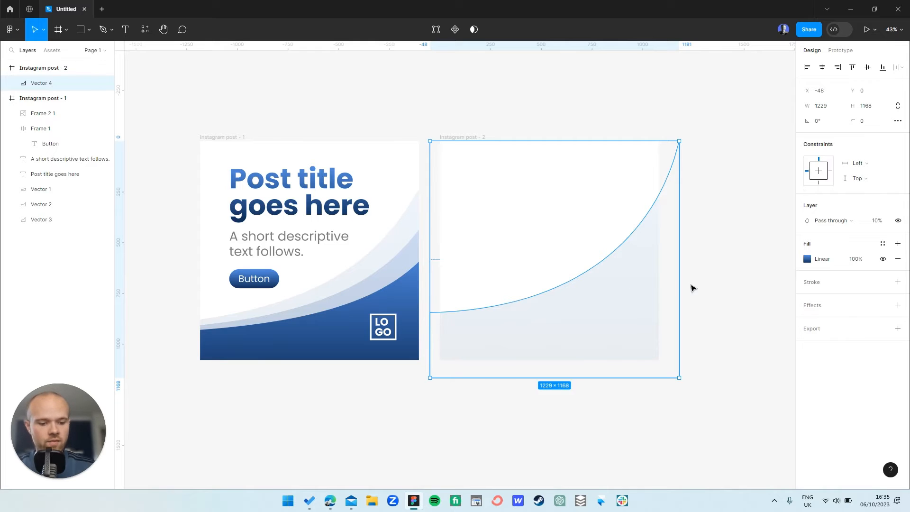
key(0)
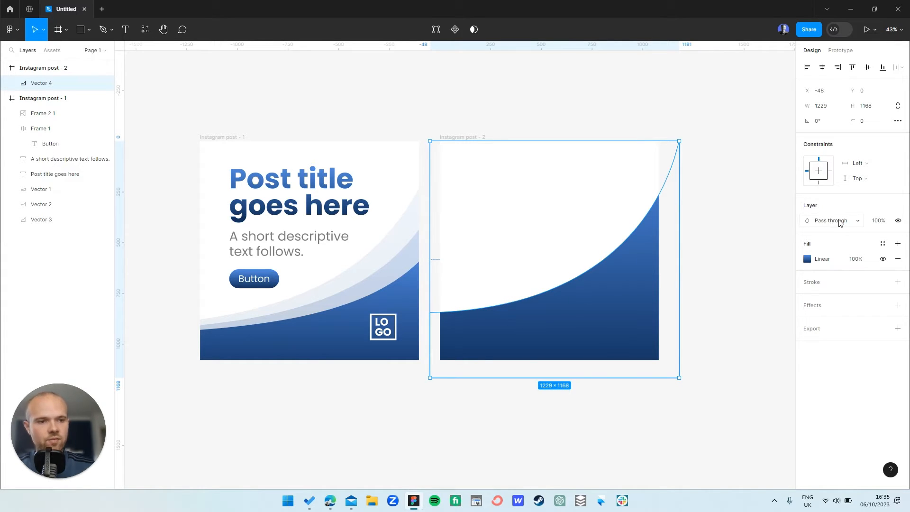
click(878, 224)
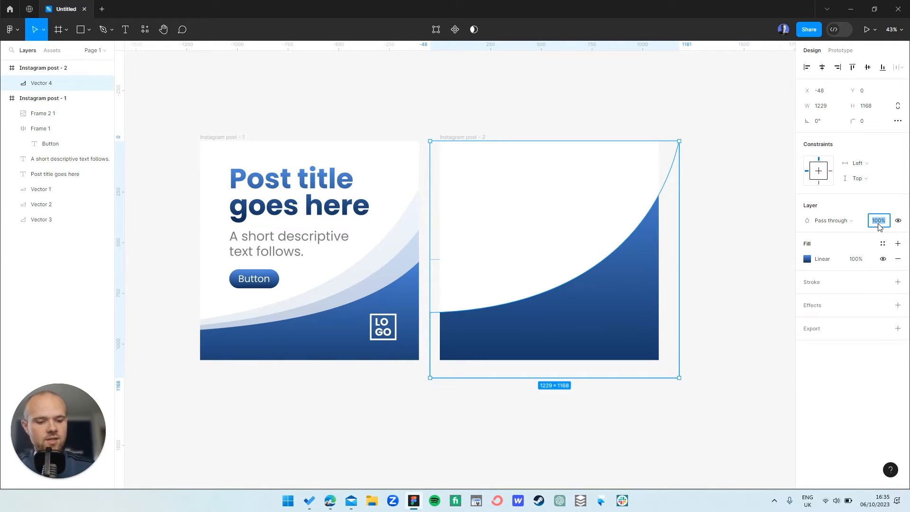
text(10)
key(Return)
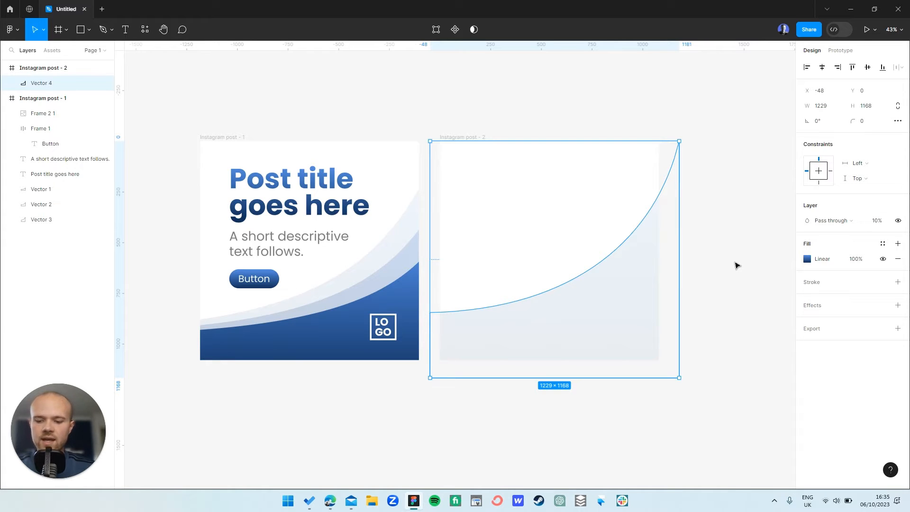
Duplicate the wave and resize the copy to about 1365 × 994, lowering its top edge and widening its right side
key(ctrl+d)
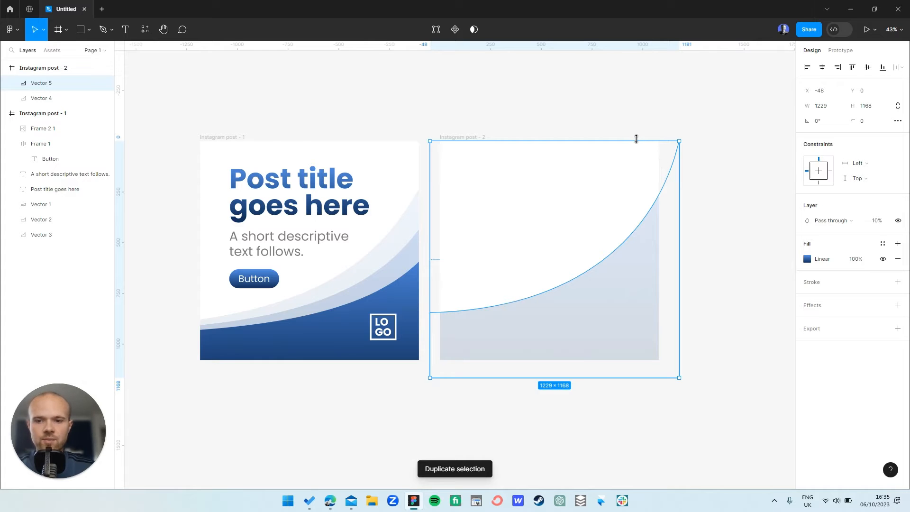
drag(636, 138, 636, 174)
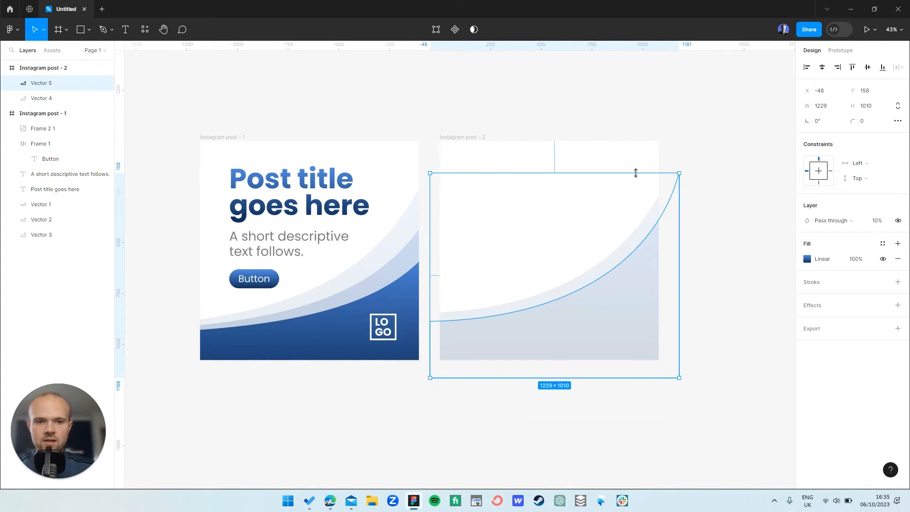
drag(636, 173, 636, 177)
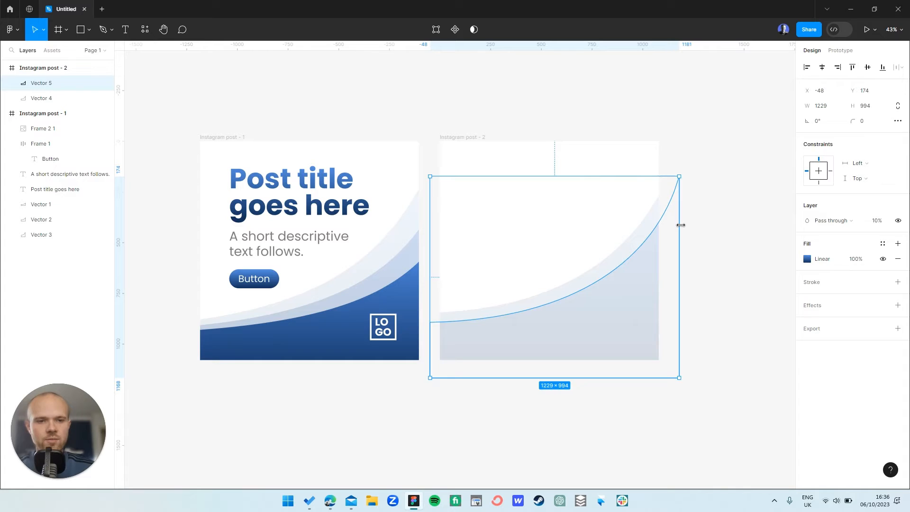
drag(685, 224, 707, 226)
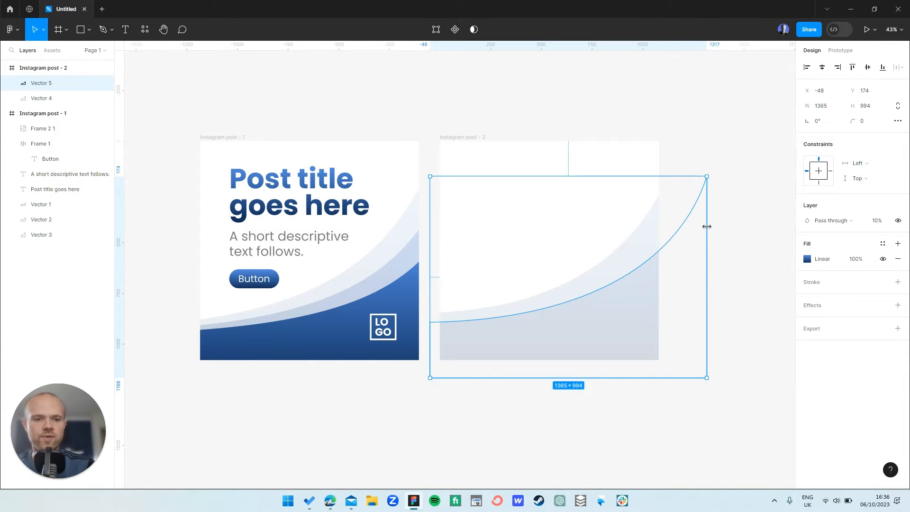
Set the second wave's layer opacity to 20%
click(876, 221)
text(20)
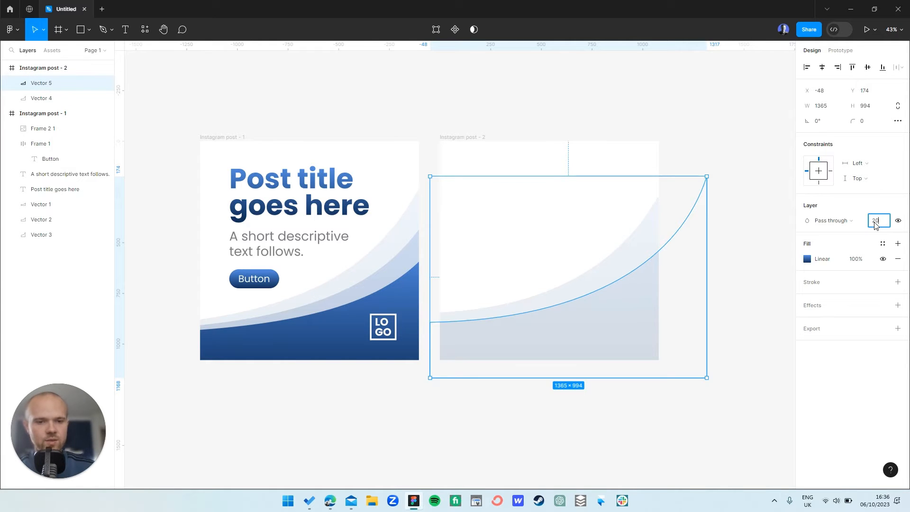
key(Return)
click(754, 283)
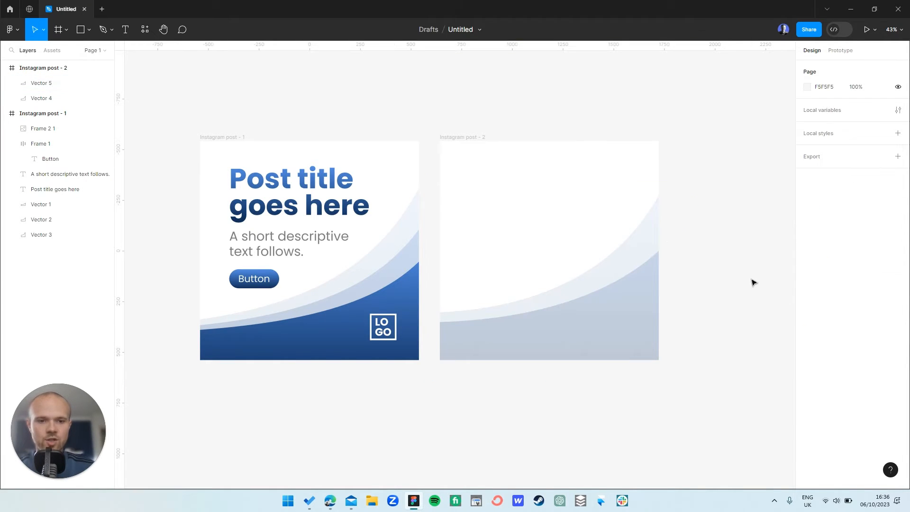
Duplicate the second wave, lower the copy to about Y 230, and widen it to about 1671
click(578, 332)
key(ctrl+d)
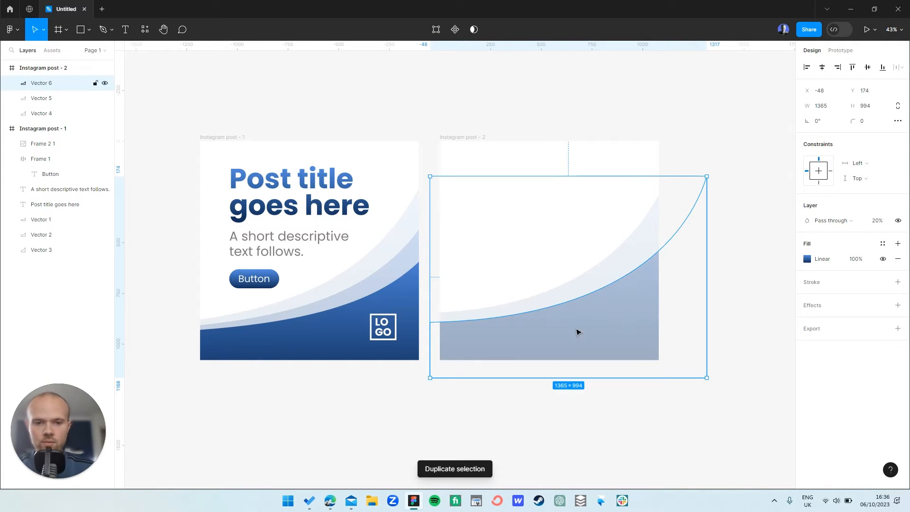
drag(641, 286, 638, 299)
drag(707, 259, 770, 259)
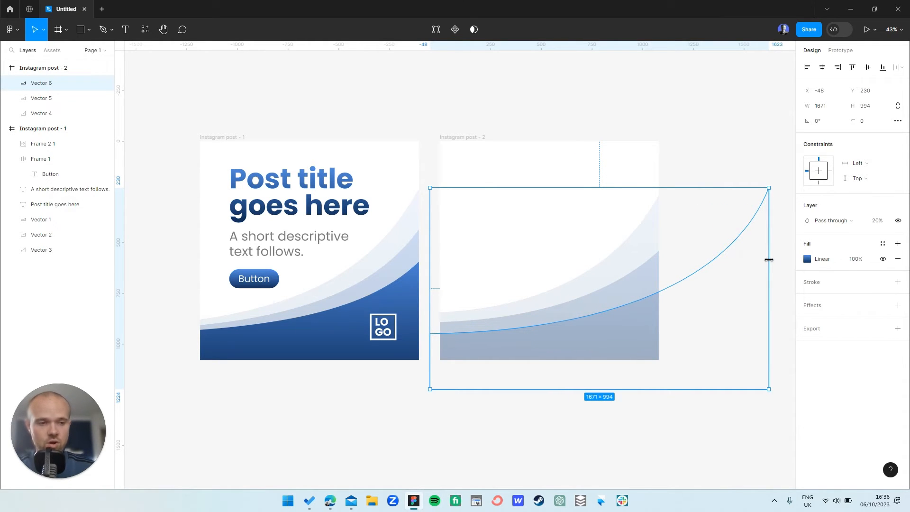
Set the third, lowest wave's layer opacity to 100%
click(876, 221)
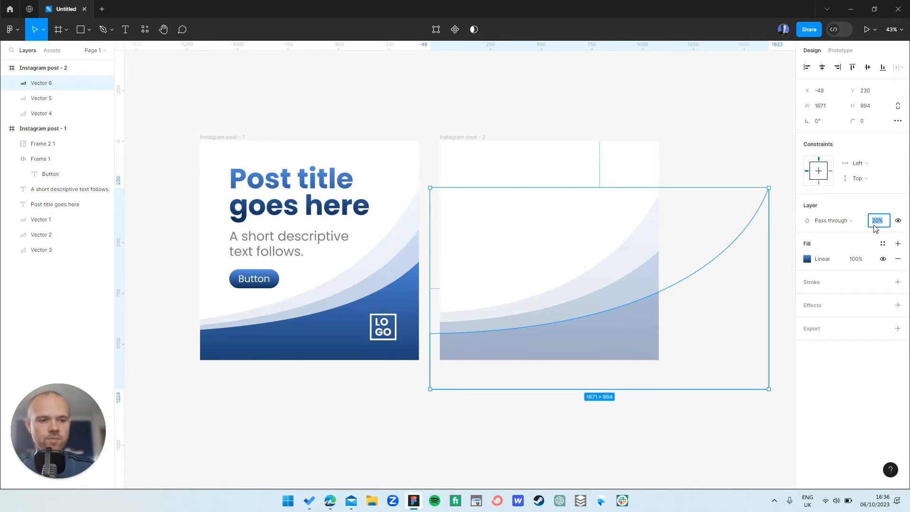
text(100)
key(Return)
click(710, 154)
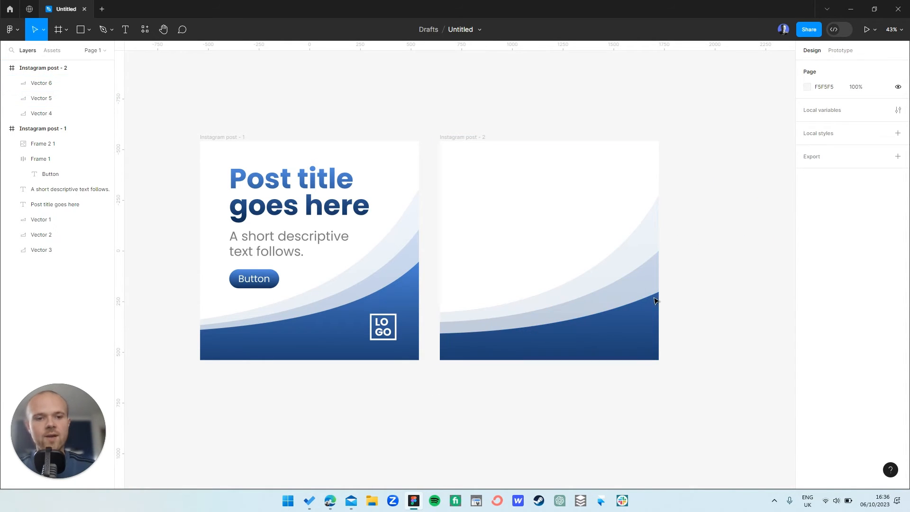
click(642, 315)
click(745, 142)
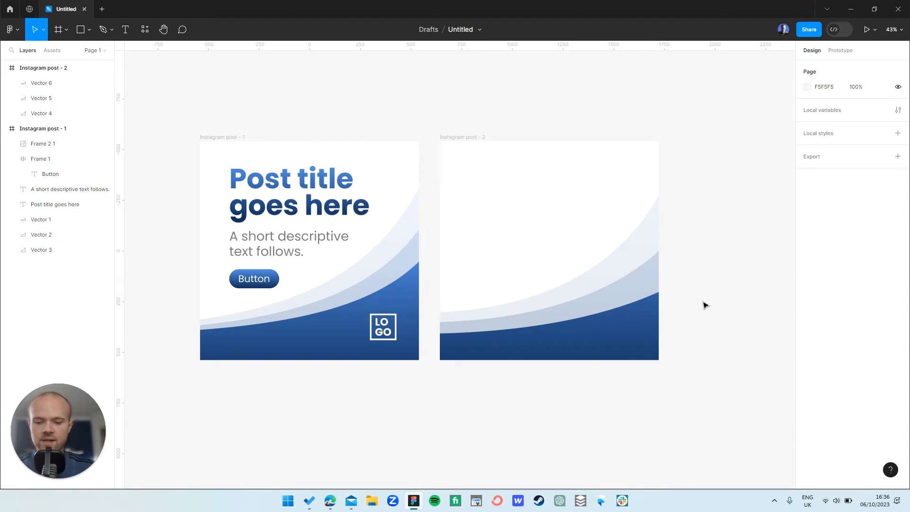
Copy the logo from the finished post onto the dark wave in the Instagram post - 2 frame, at about X 862, Y 853
click(88, 30)
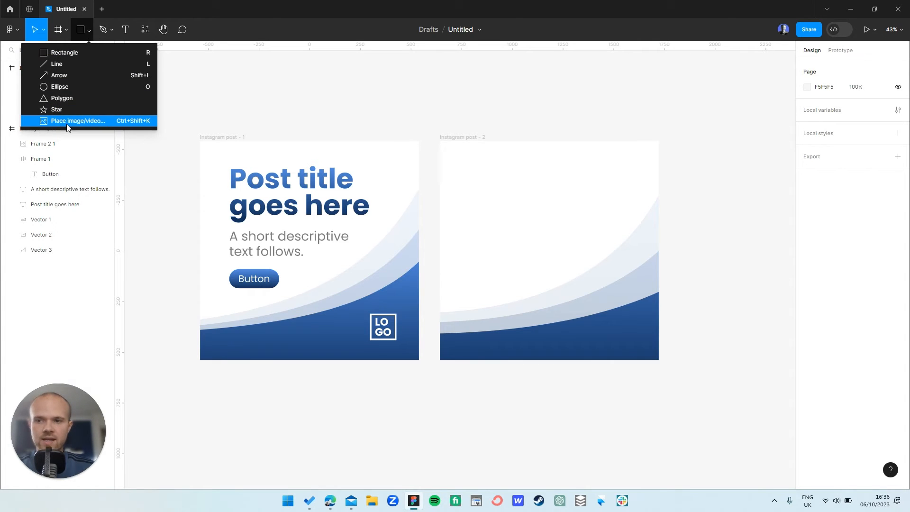
click(153, 190)
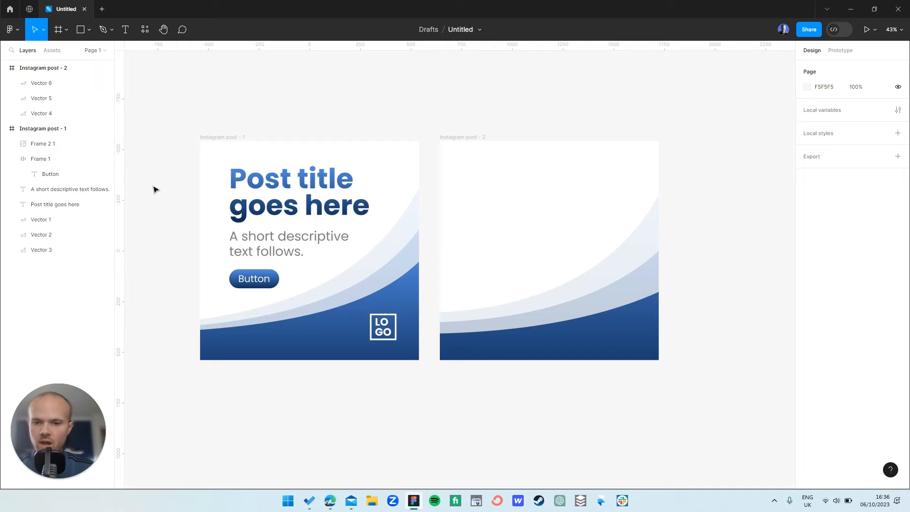
click(388, 334)
drag(388, 332, 634, 333)
Select all three waves in the new frame and stretch them upward together to about 1671 × 1448 overall
click(667, 307)
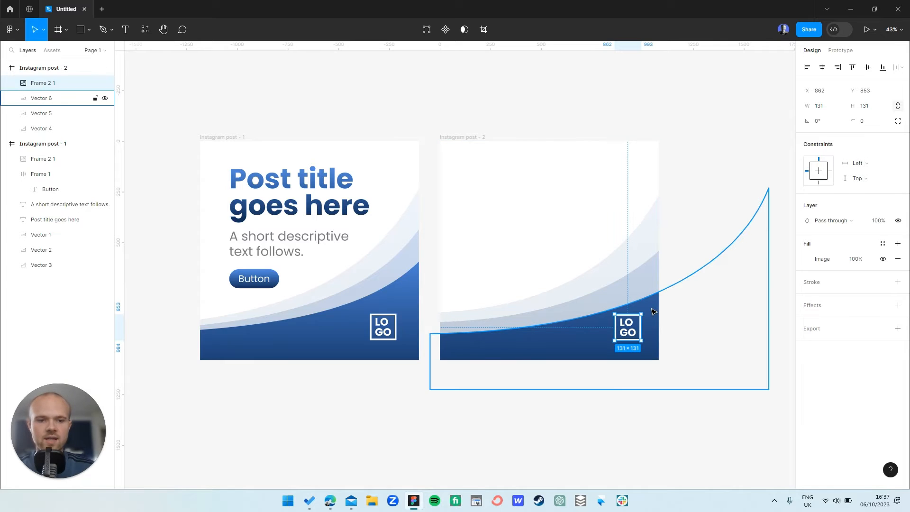
shift+click(623, 270)
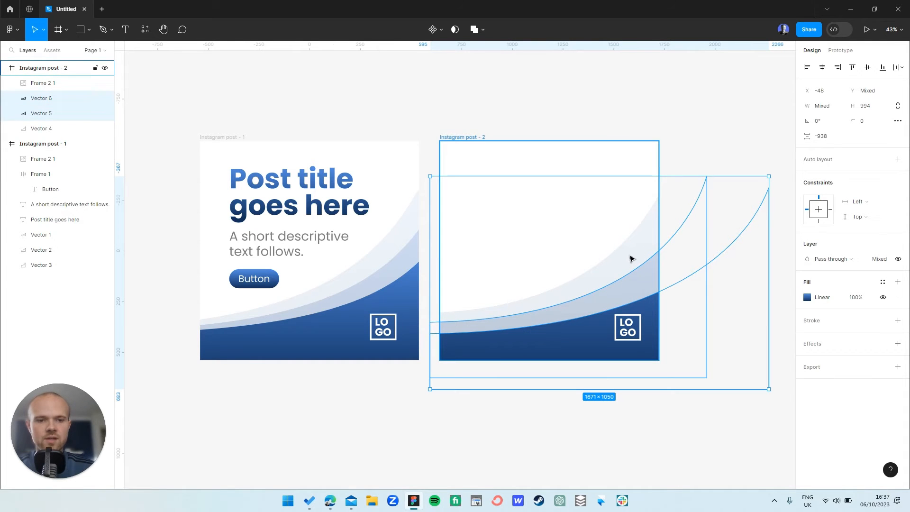
shift+click(633, 259)
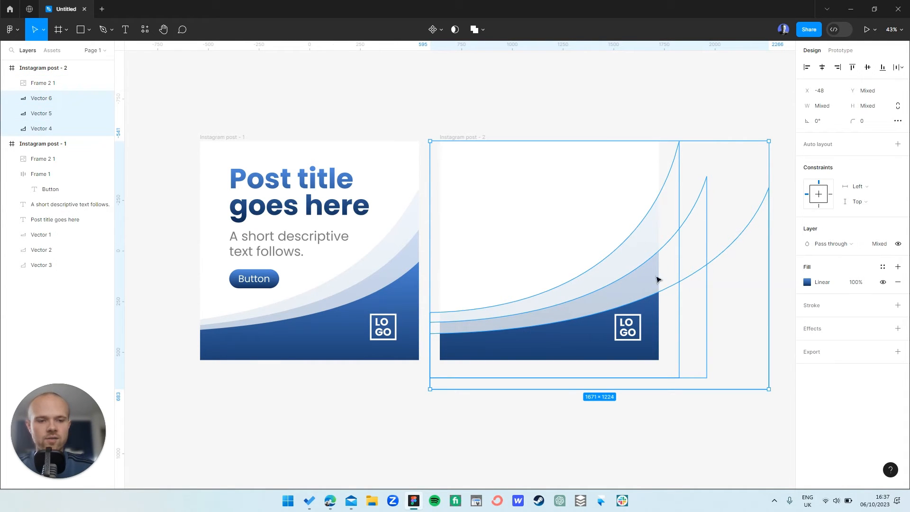
drag(693, 140, 692, 95)
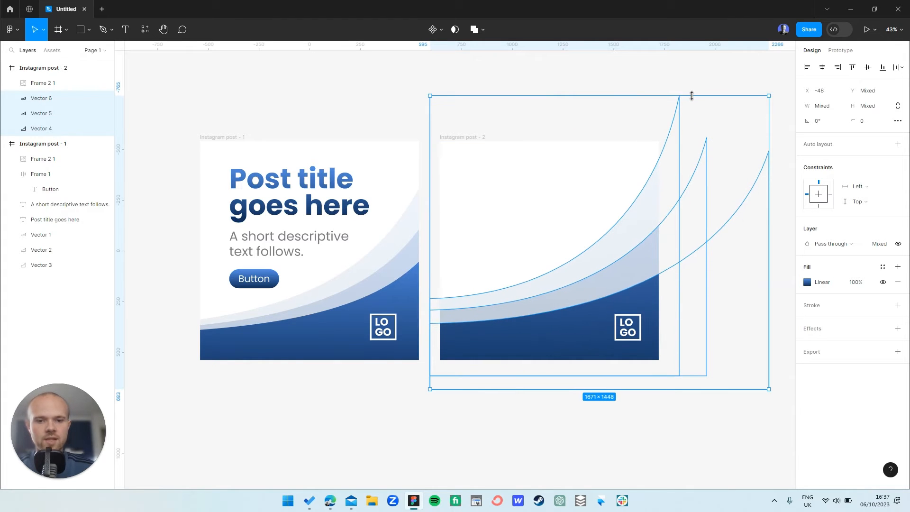
click(642, 90)
Nudge the copied logo slightly up and left within the dark wave
drag(628, 331, 625, 328)
click(700, 301)
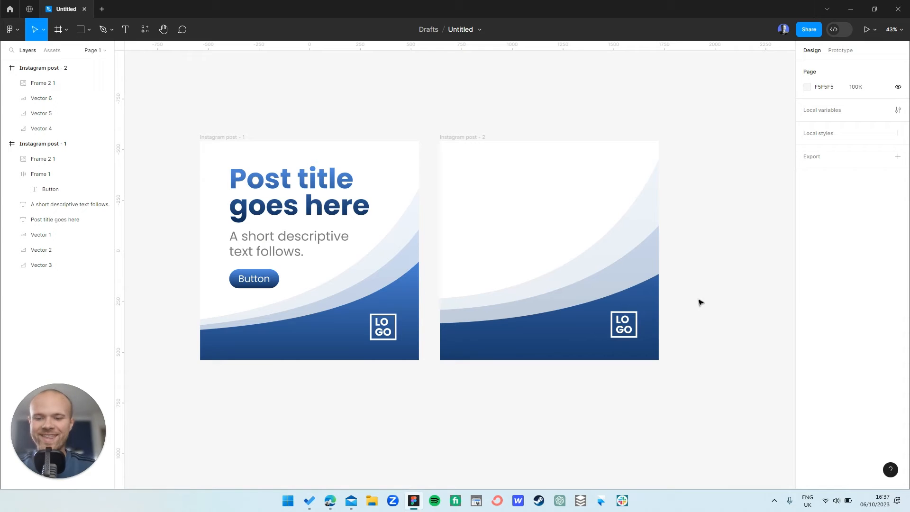
Add a text box about 641 × 234 near the top of Instagram post - 2 reading "Post title goes here"
click(126, 31)
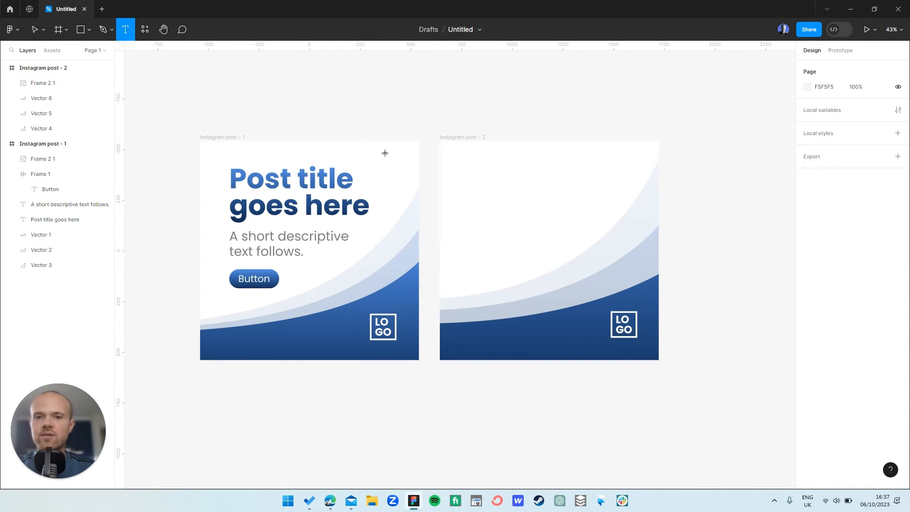
drag(464, 166, 595, 213)
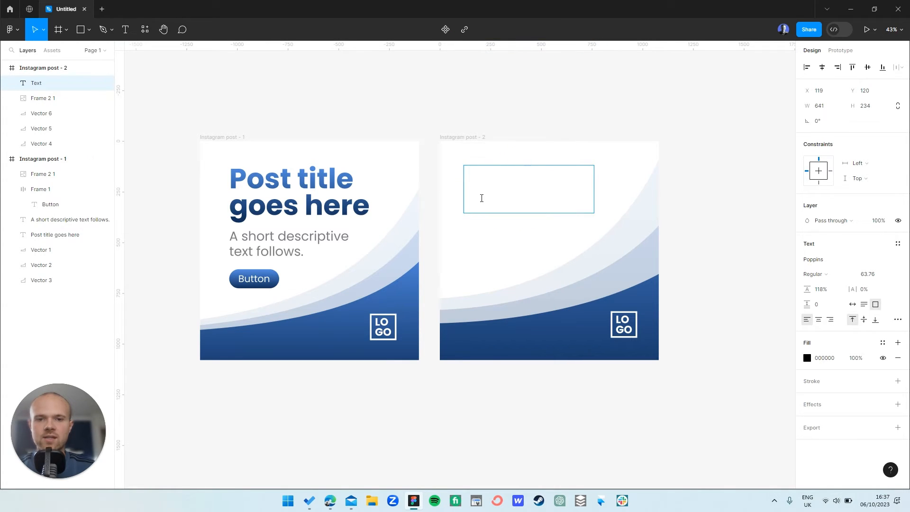
text(Post ti)
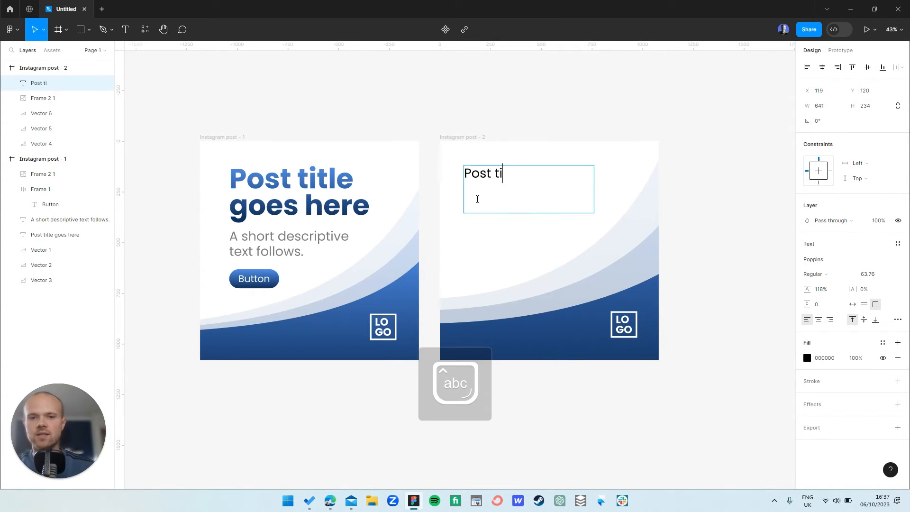
text(tle goes here)
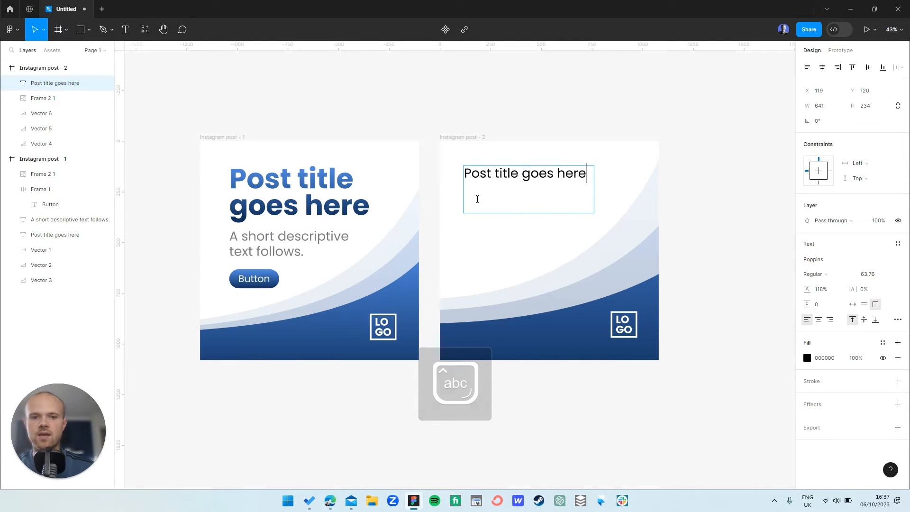
key(Escape)
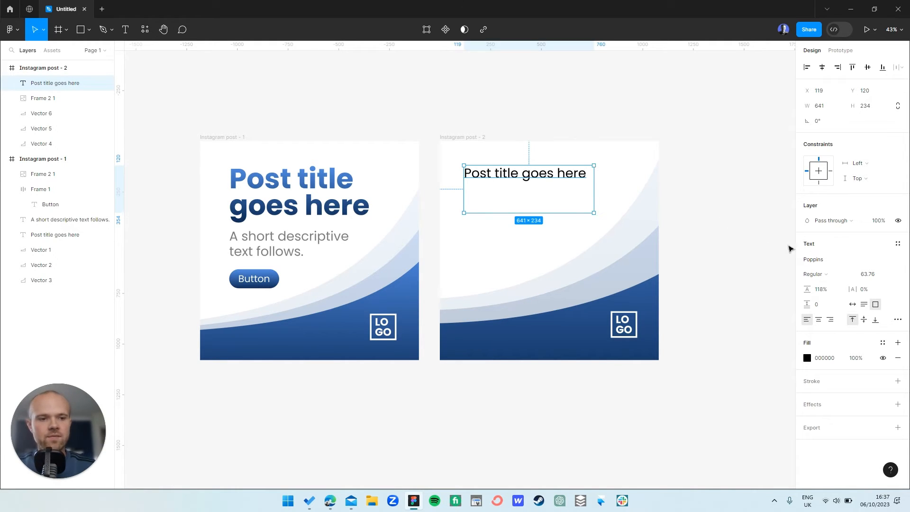
Set the new title's font weight to Bold, keeping the Poppins font
click(819, 264)
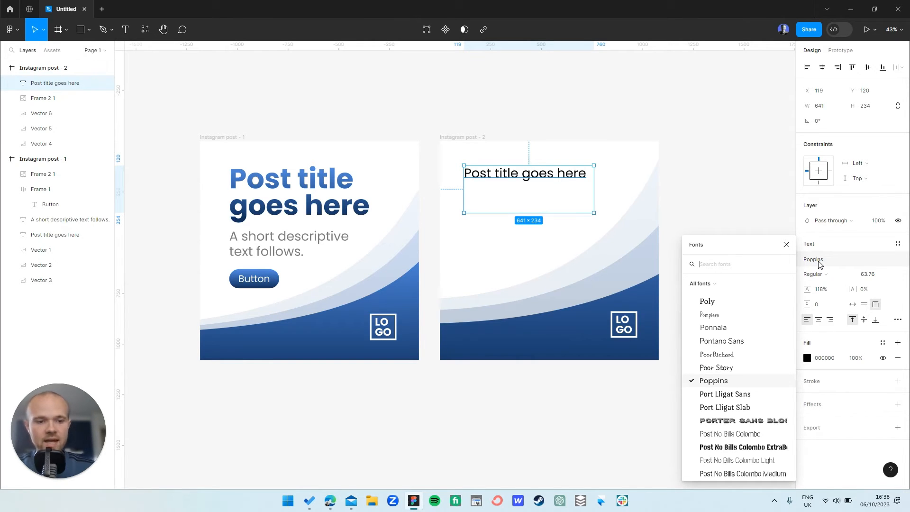
click(786, 246)
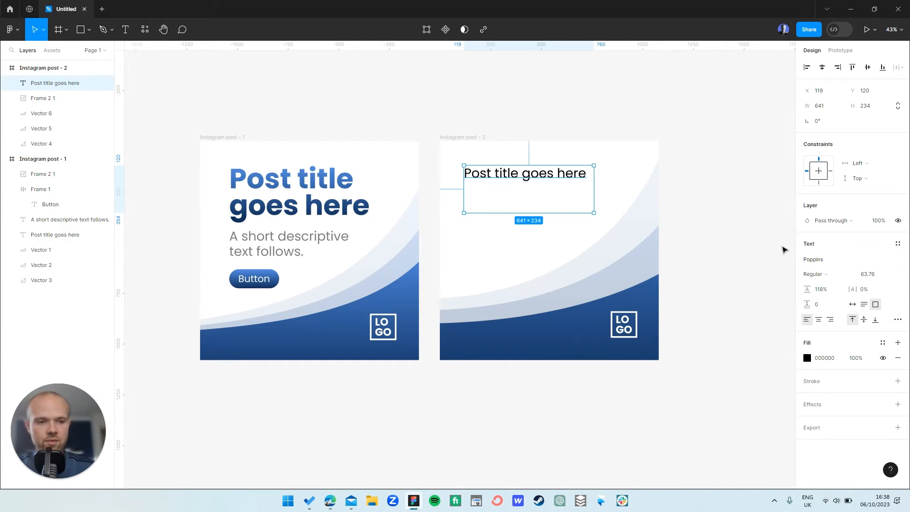
click(827, 276)
click(828, 310)
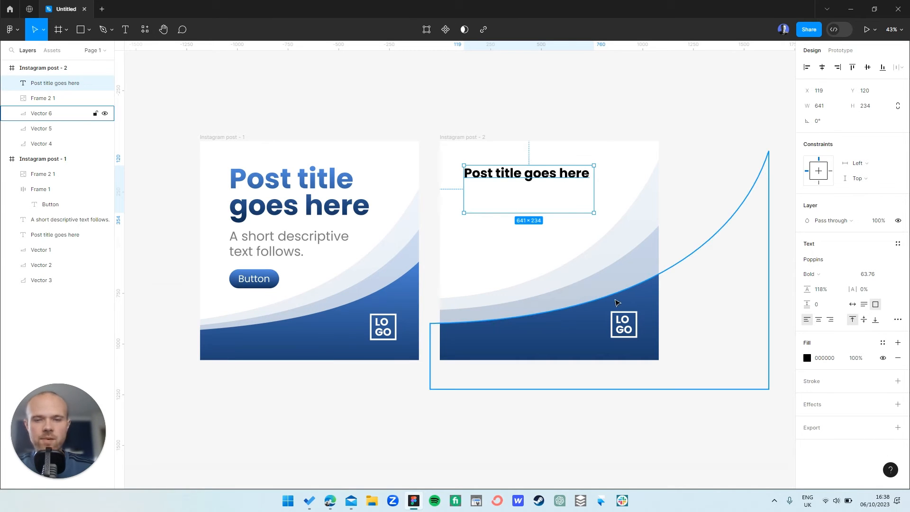
key(ctrl+z)
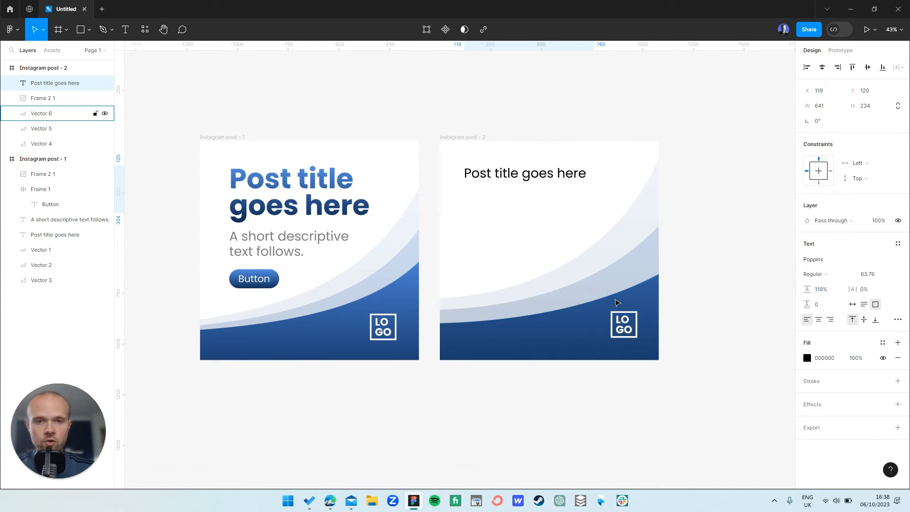
key(ctrl+shift+z)
key(ctrl+z)
key(ctrl+shift+z)
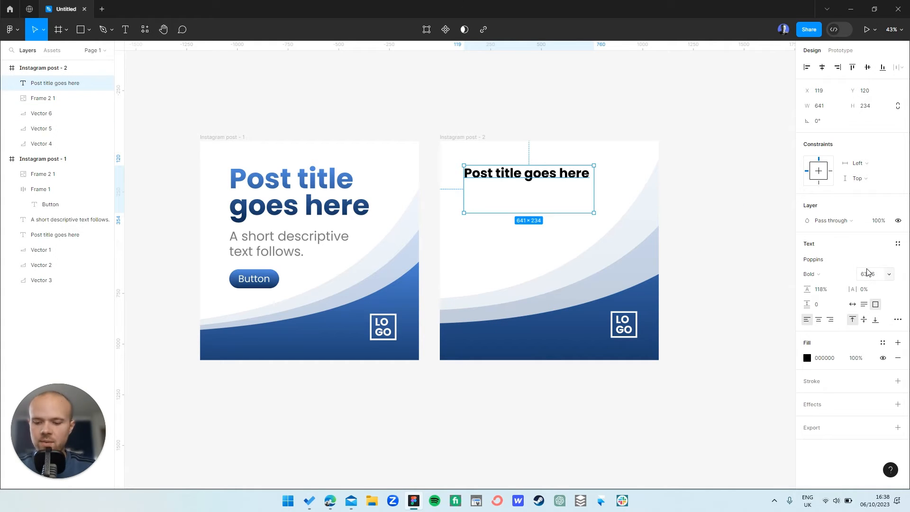
Enlarge the title's font size to 126 and tighten its line height to 88%
drag(867, 278, 17, 280)
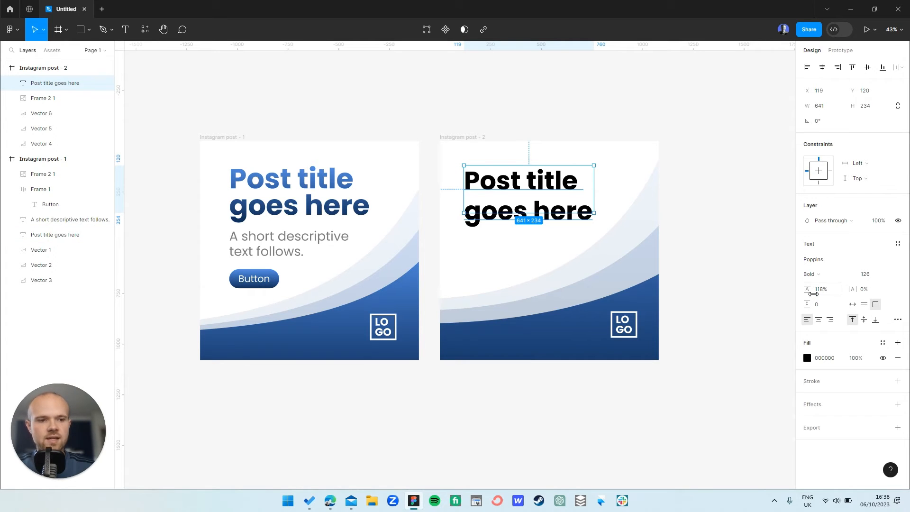
drag(809, 290, 784, 285)
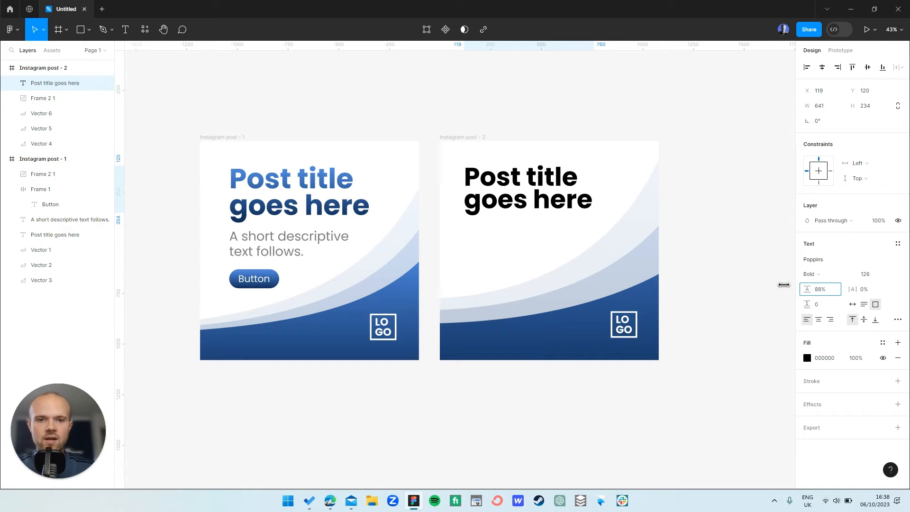
click(698, 279)
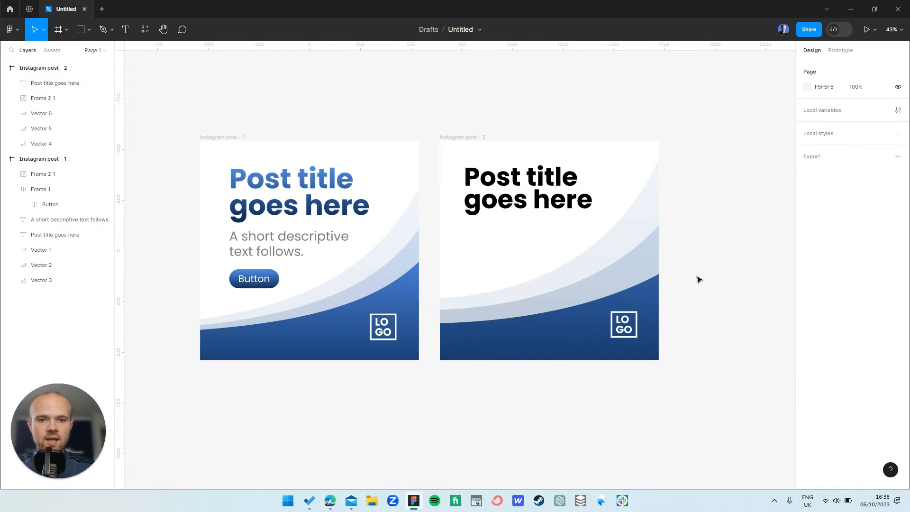
Copy the linear gradient fill from the dark blue wave onto the title text in Instagram post - 2
click(529, 189)
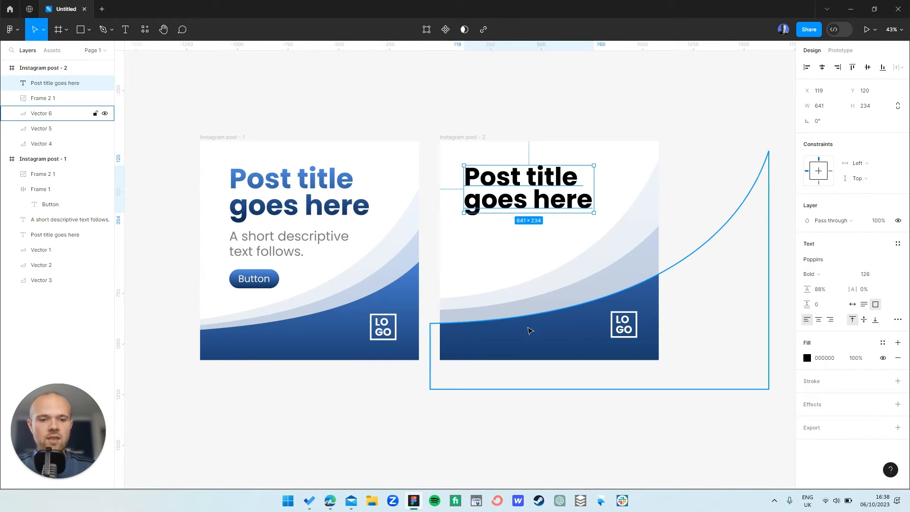
click(564, 341)
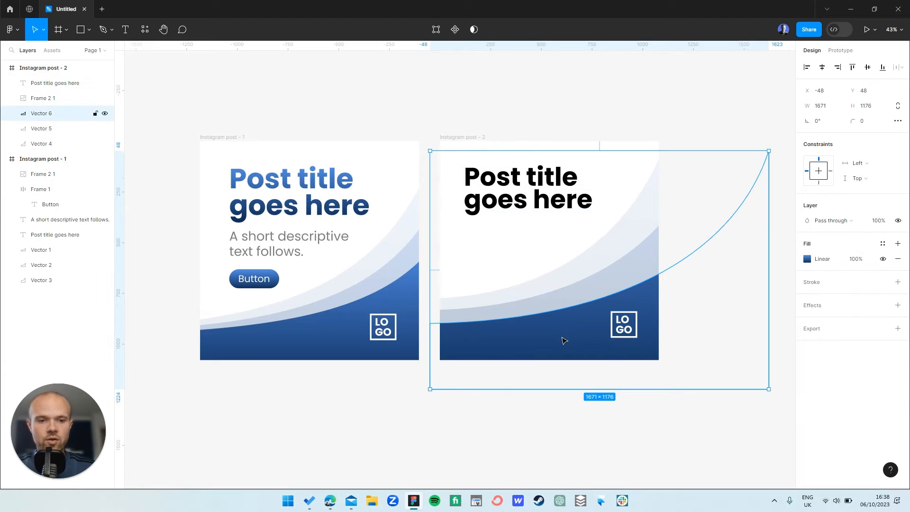
click(505, 201)
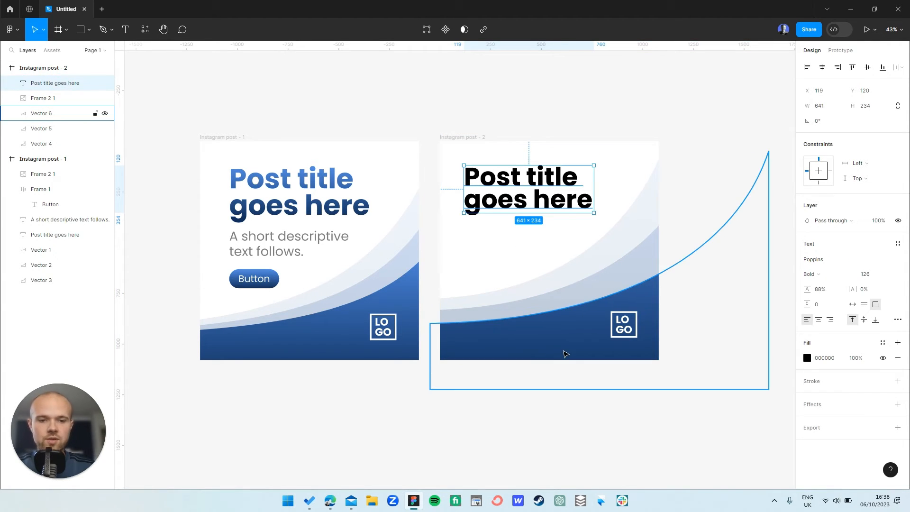
click(565, 354)
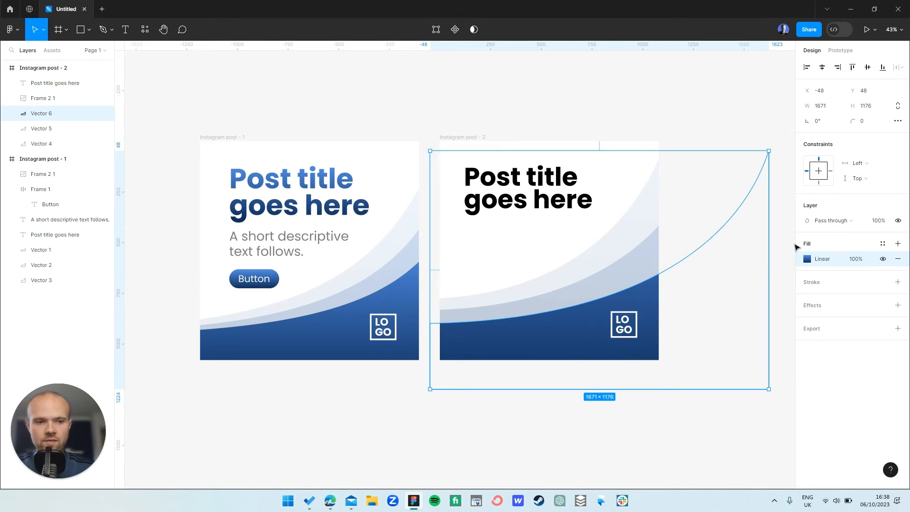
click(55, 83)
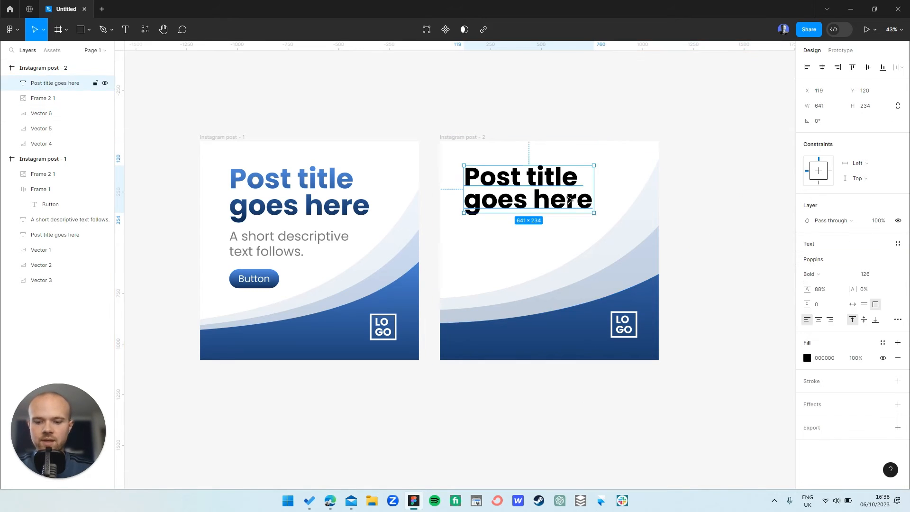
key(ctrl+v)
click(687, 201)
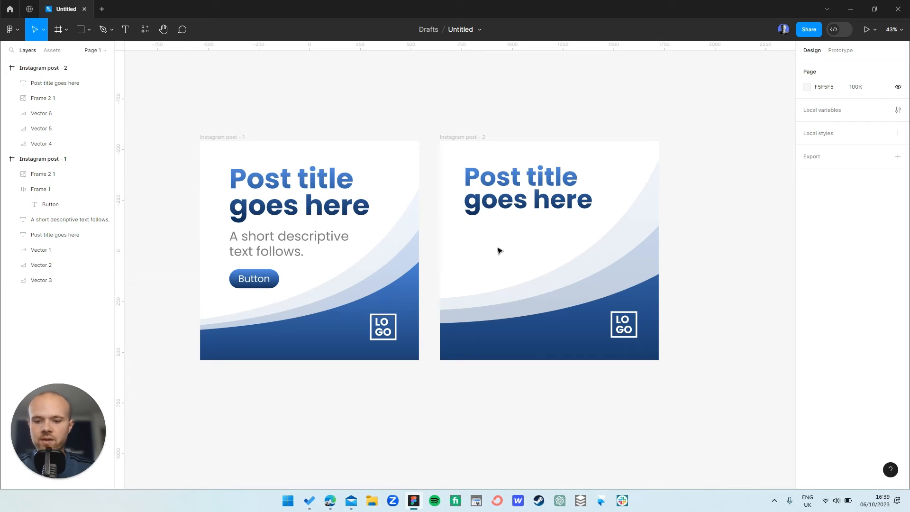
Draw a frame about 269 × 96 beneath the title and fill it with the copied blue gradient
key(f)
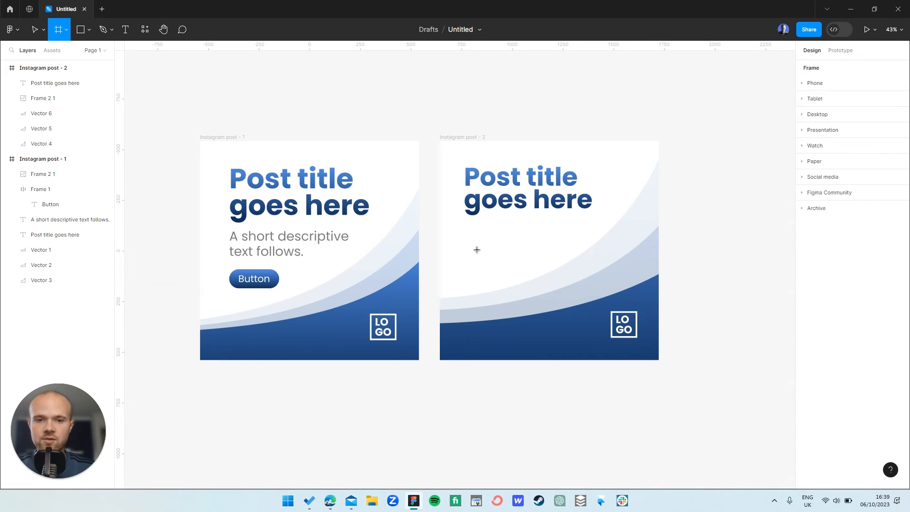
drag(471, 252, 525, 269)
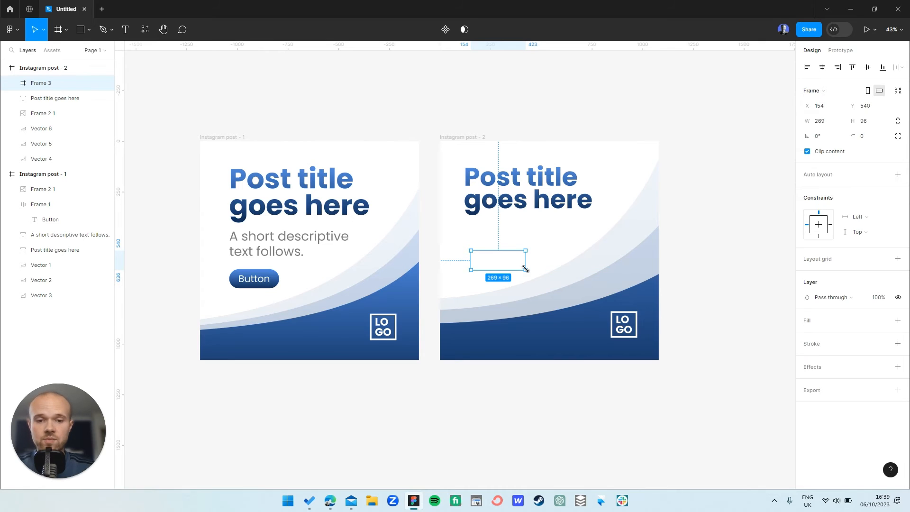
key(ctrl+alt+v)
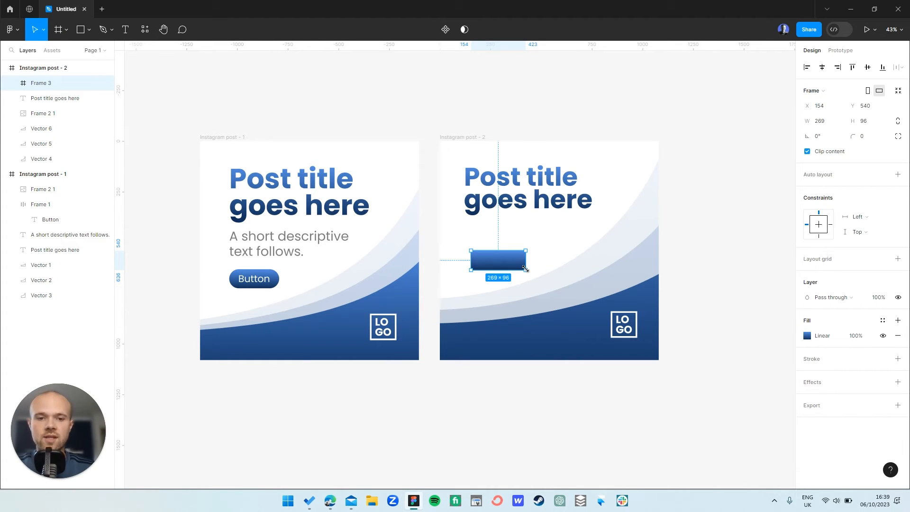
Round the button frame's corners with a radius of 74
click(855, 137)
text(74)
key(Return)
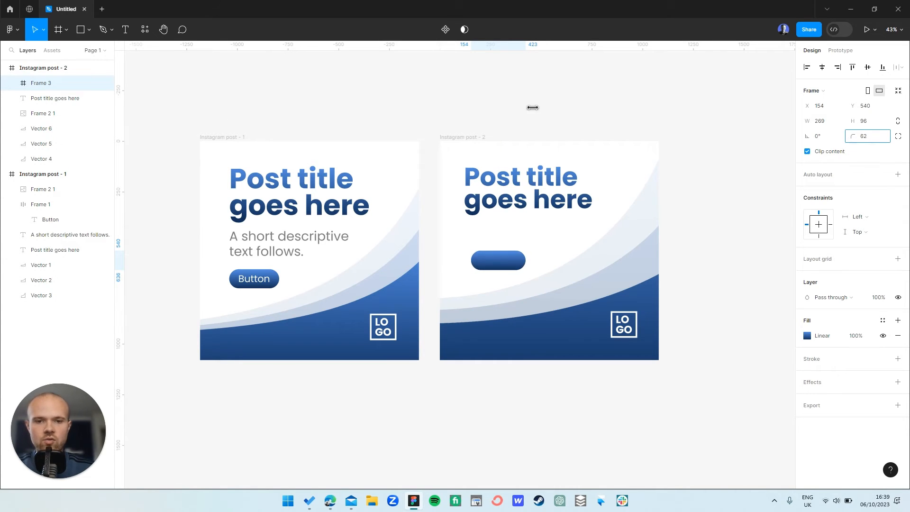
click(510, 238)
Add a text box about 180 × 57 inside the rounded frame reading "Button"
scroll(510, 238, up, 10)
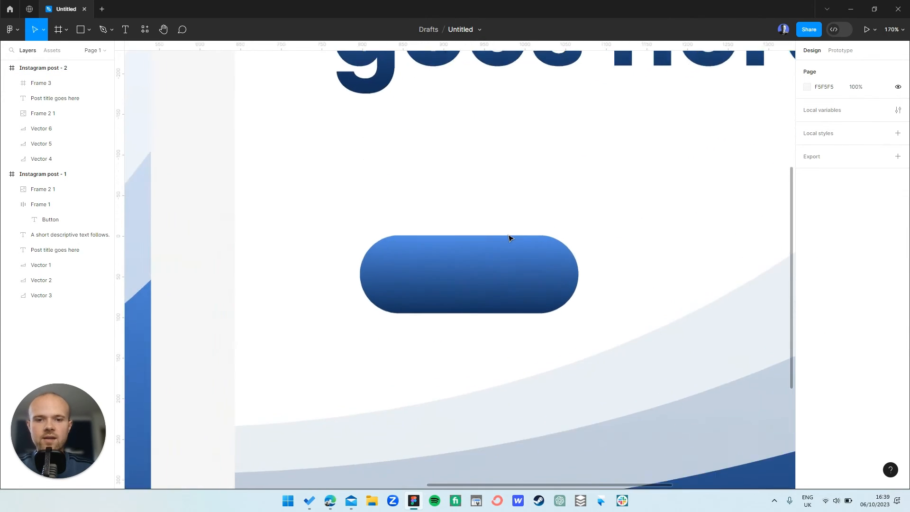
key(t)
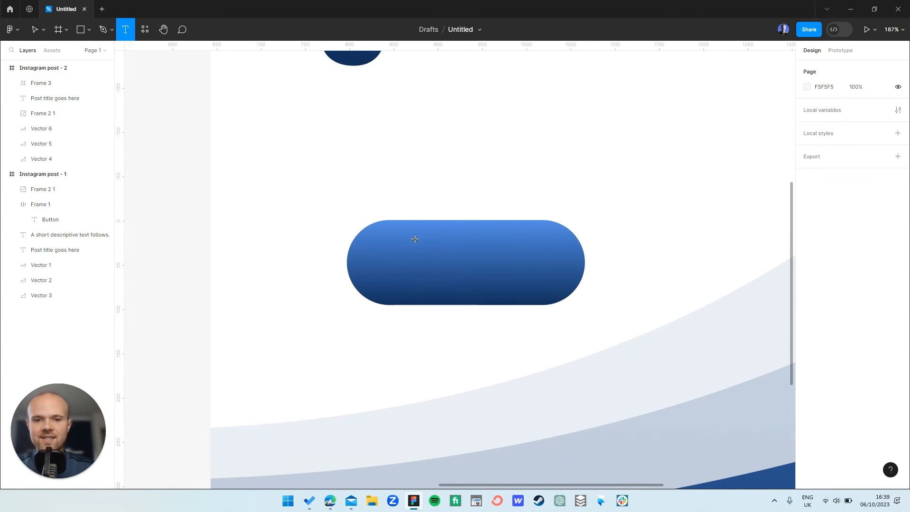
drag(407, 244, 567, 295)
text(Button)
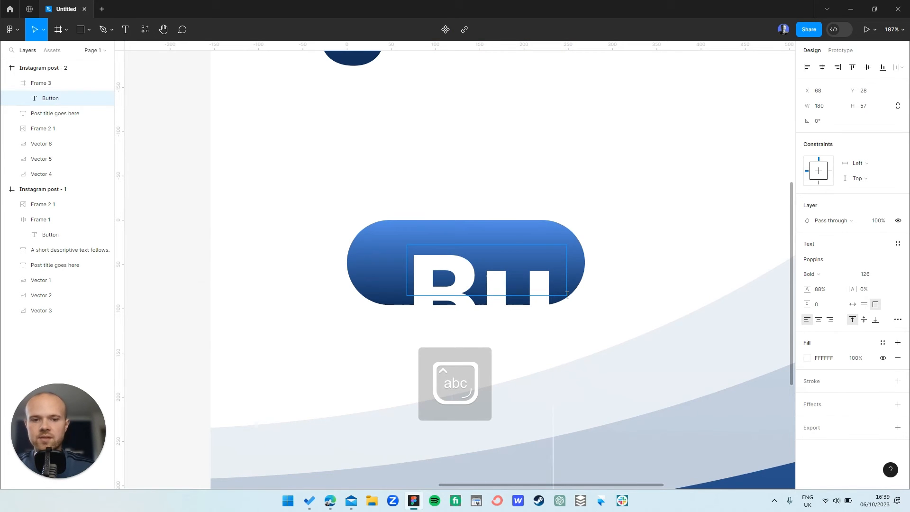
key(Escape)
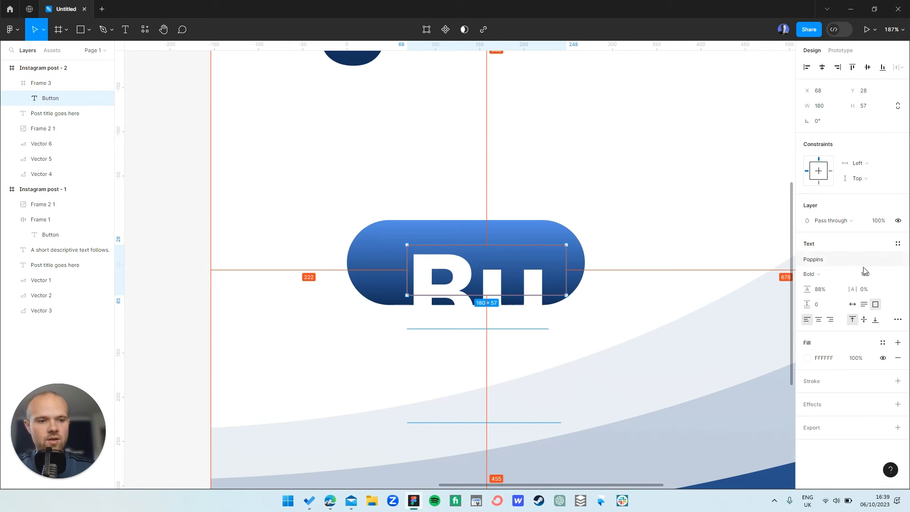
Reduce the button label's font size to 53
click(864, 274)
text(58)
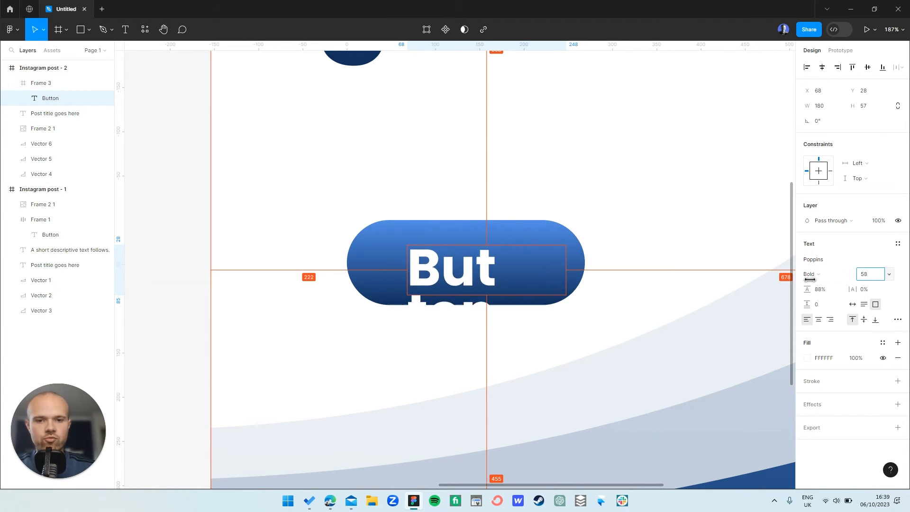
drag(809, 280, 806, 284)
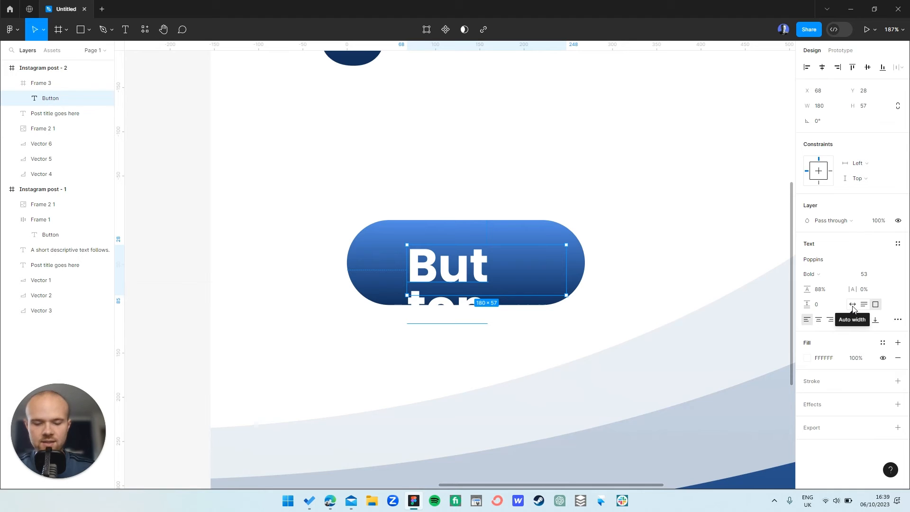
Set the button label to auto width and centre it within the rounded frame
click(853, 306)
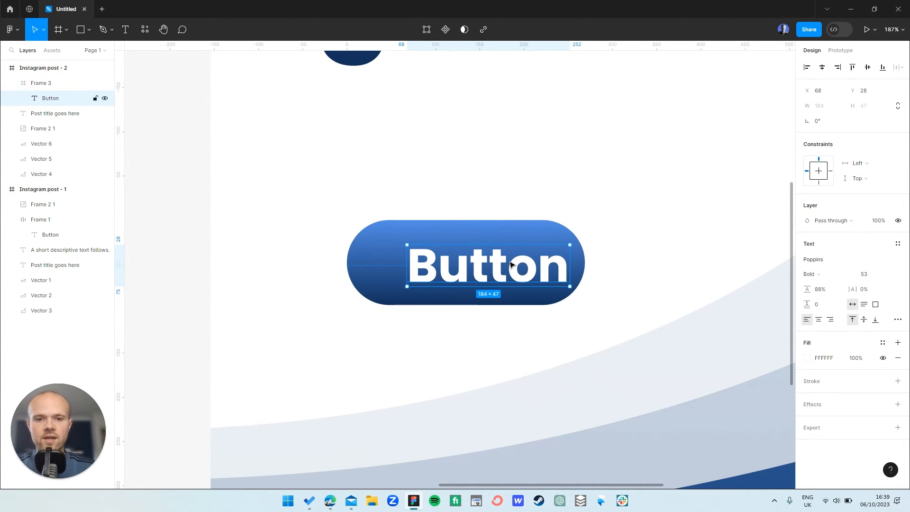
drag(510, 264, 489, 260)
click(589, 258)
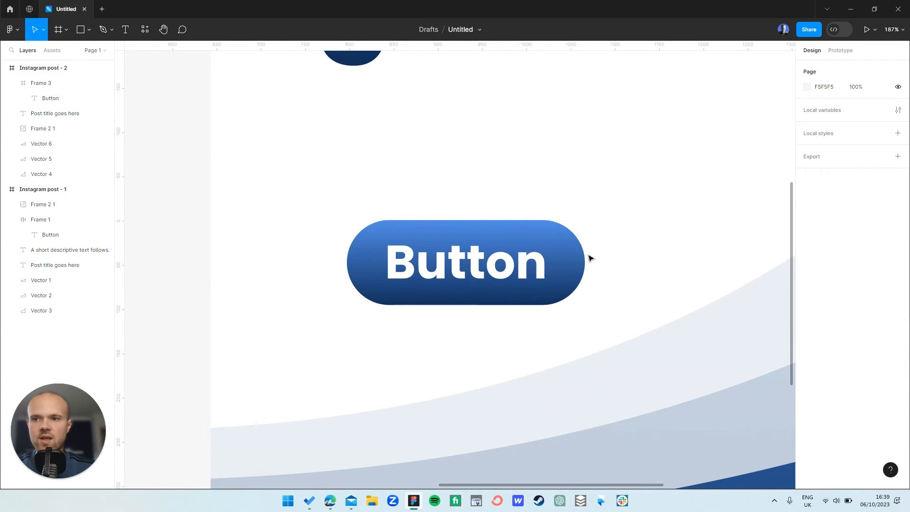
Move the button lower beneath the title, aligning its left edge with the title's at X 119
click(540, 249)
scroll(535, 209, down, 10)
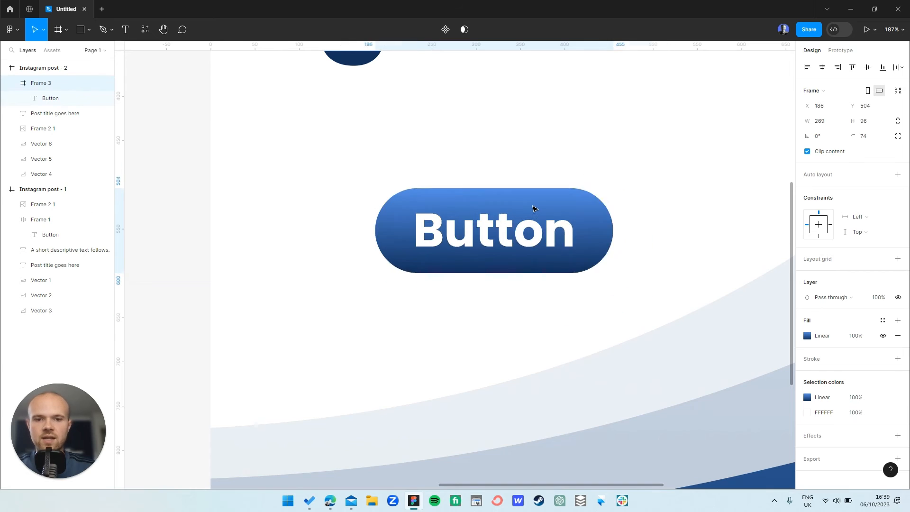
scroll(535, 207, down, 3)
scroll(535, 208, up, 1)
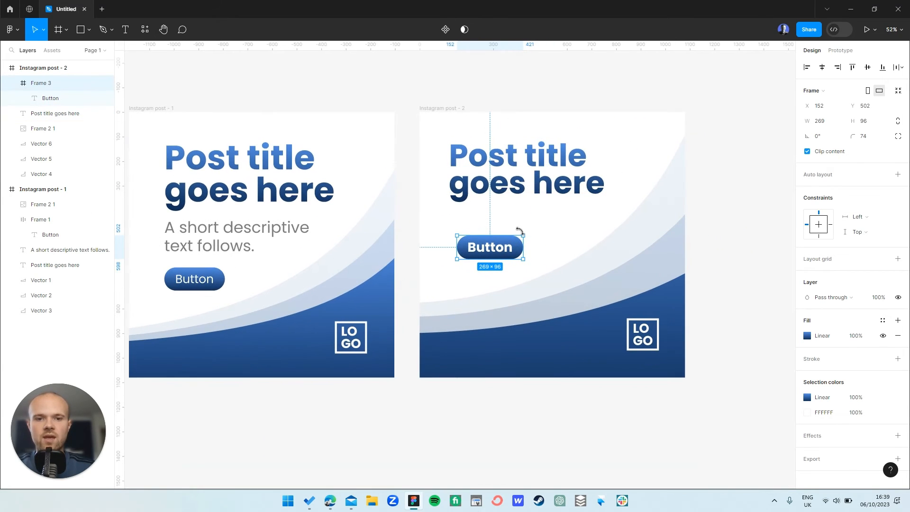
drag(504, 245, 497, 263)
Select the title together with the button and shift both slightly up and left
shift+click(516, 184)
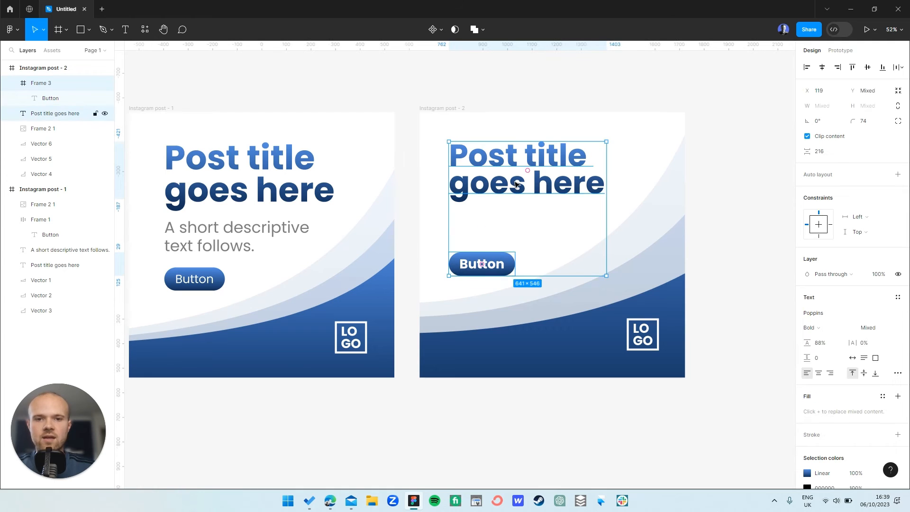
drag(516, 184, 514, 176)
click(551, 82)
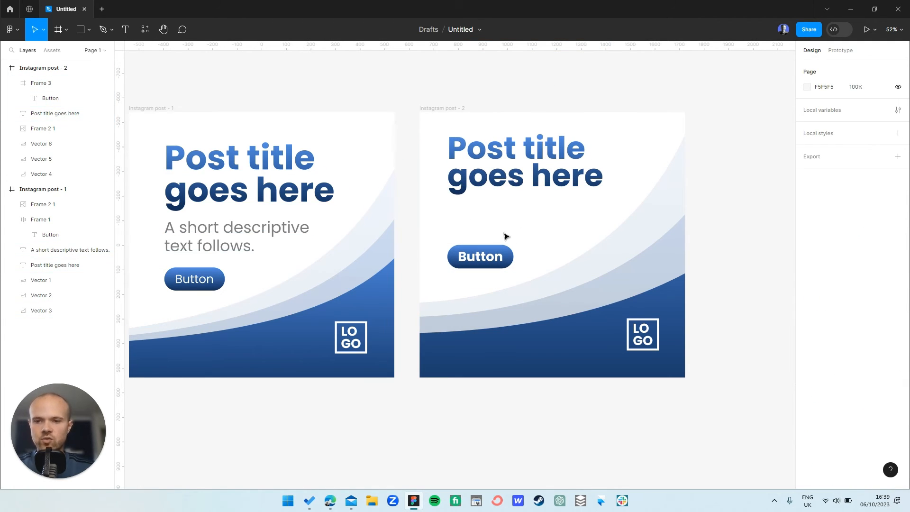
Add a text box about 613 × 107 between the title and button reading "Add your main CTA text here", in Regular weight
key(t)
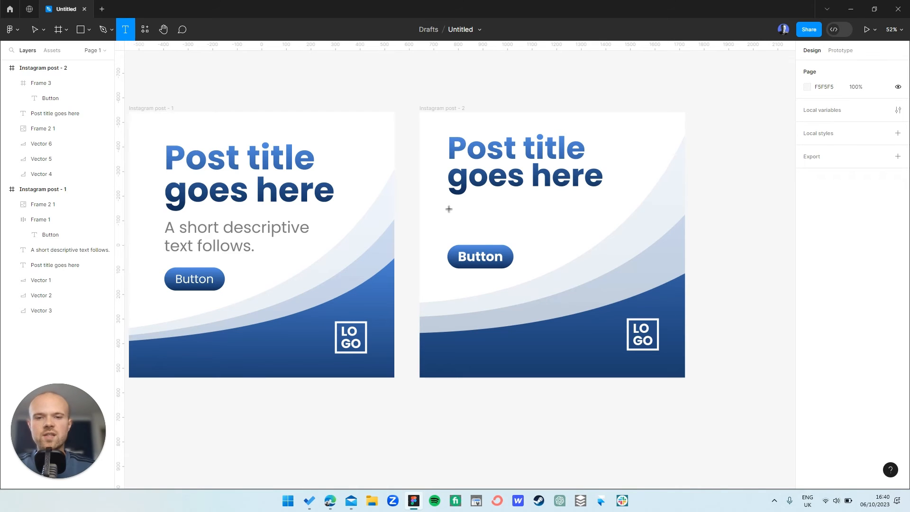
drag(448, 208, 601, 236)
text(Add y)
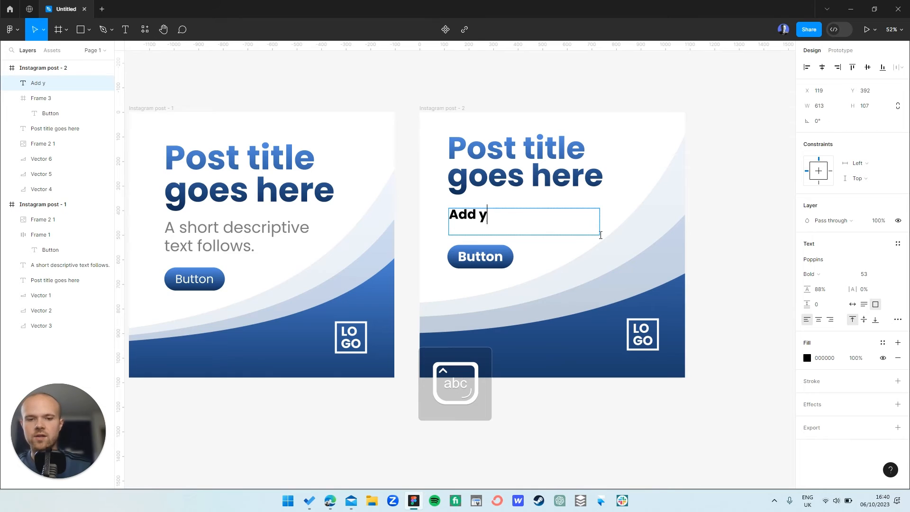
text(our main CTA )
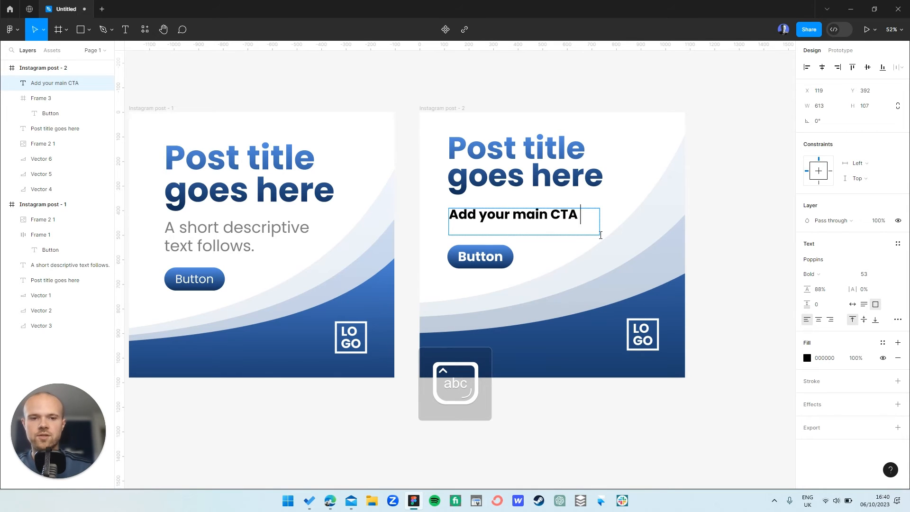
text(text here)
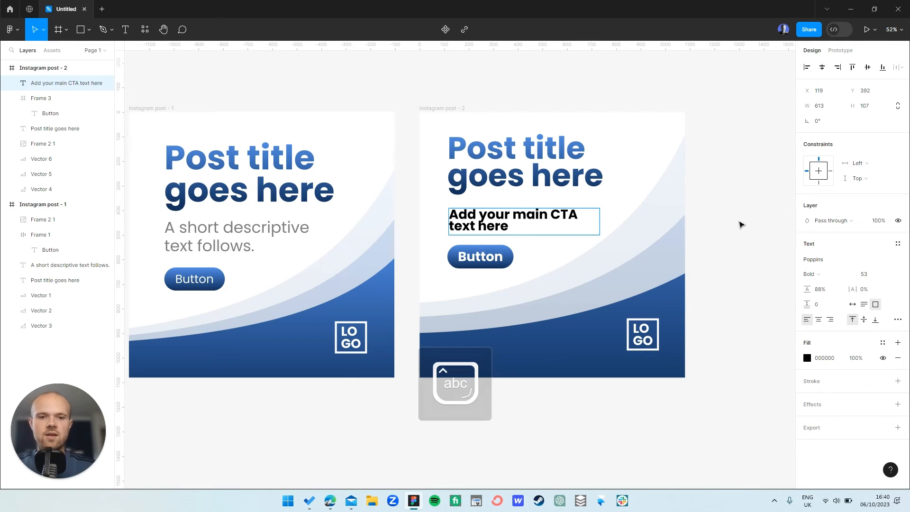
key(Escape)
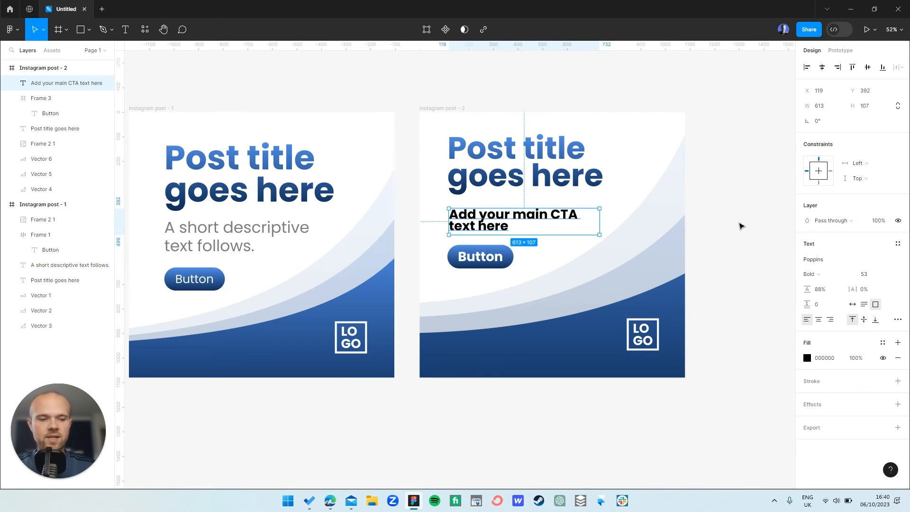
key(ctrl+b)
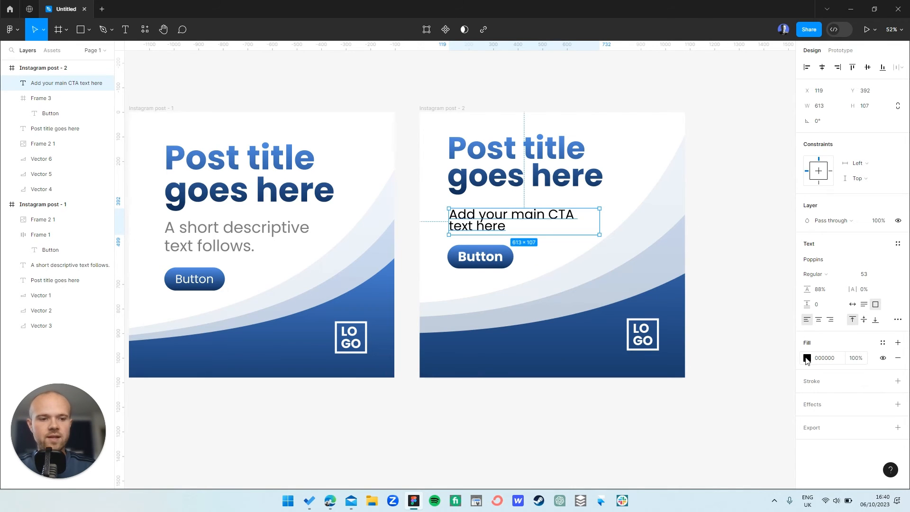
Change the CTA text's fill to grey 898989 and increase its line height to 118%
click(807, 358)
drag(708, 297, 682, 300)
click(787, 215)
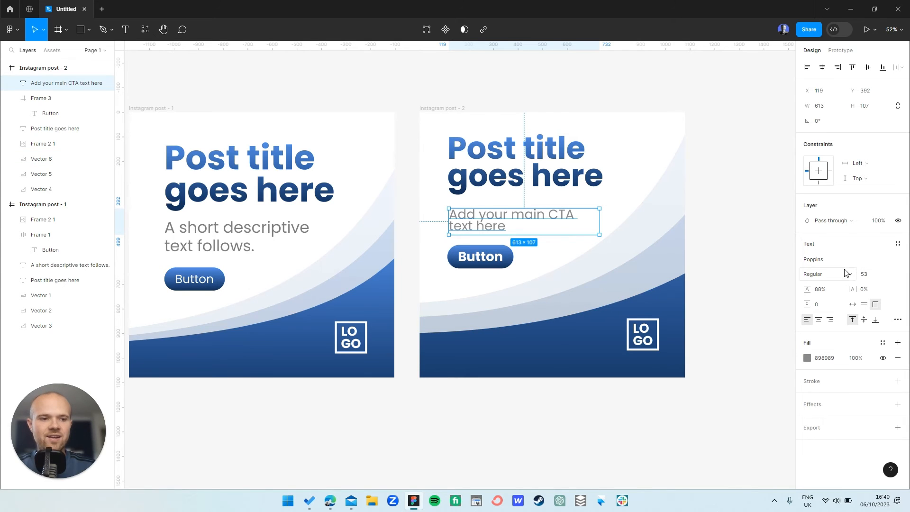
drag(807, 289, 838, 284)
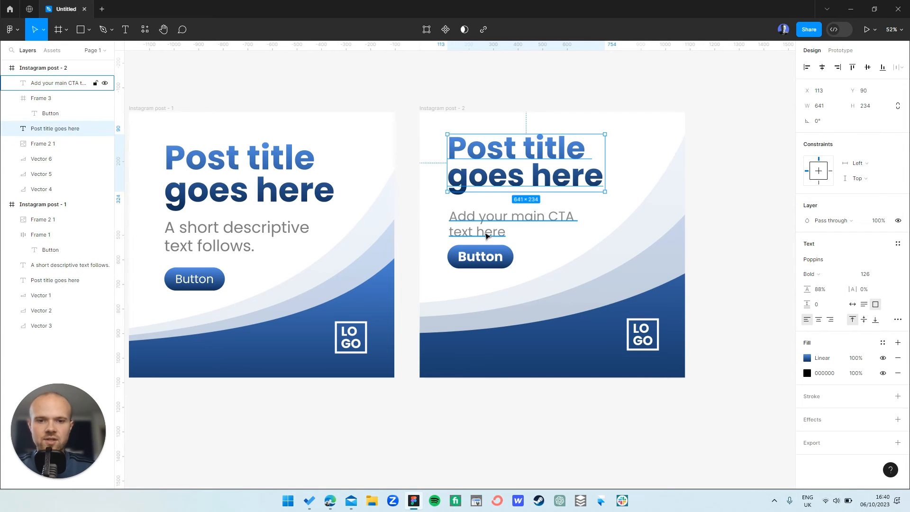
Select the title, CTA text and button together and distribute them with equal vertical spacing
scroll(486, 231, up, 5)
scroll(469, 251, down, 4)
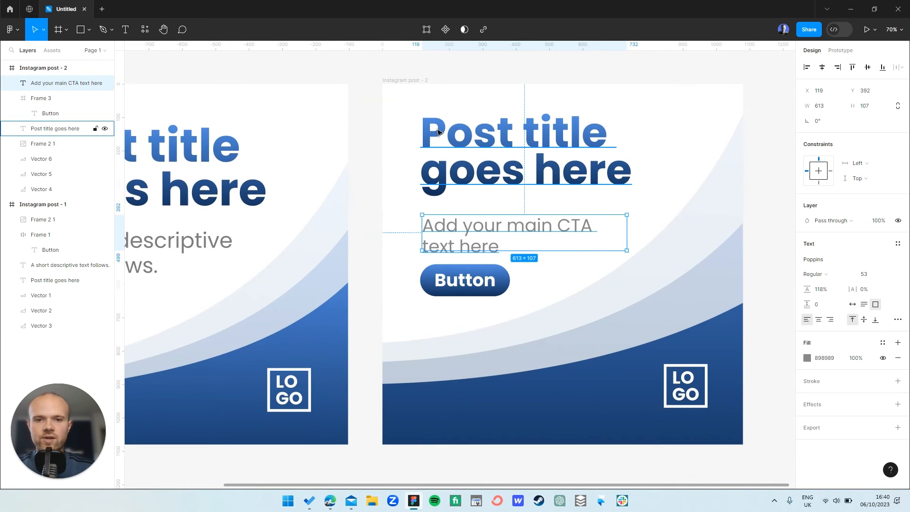
click(440, 133)
shift+click(462, 237)
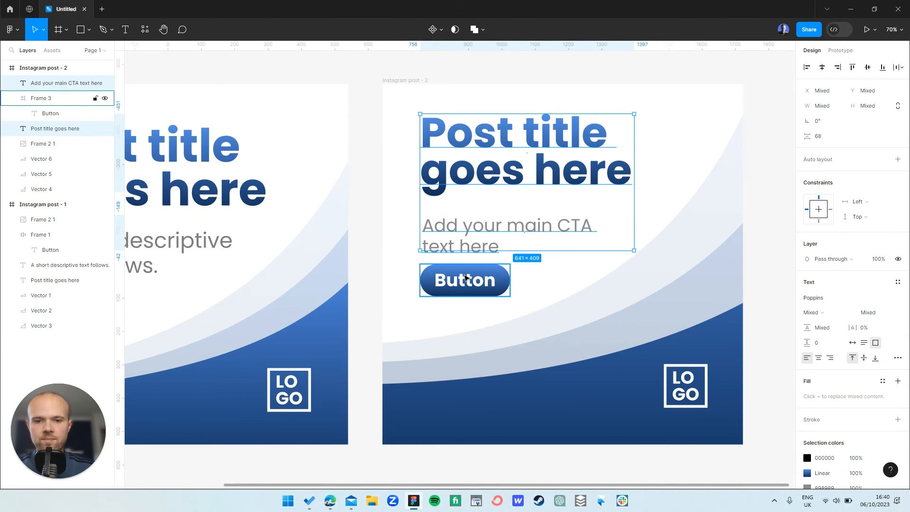
shift+click(467, 279)
scroll(628, 291, up, 2)
scroll(628, 291, up, 1)
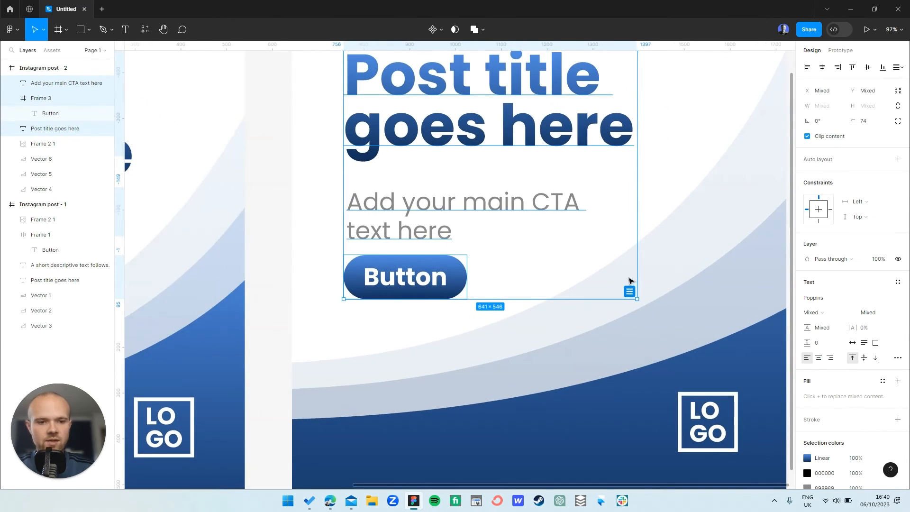
key(ctrl+alt+t)
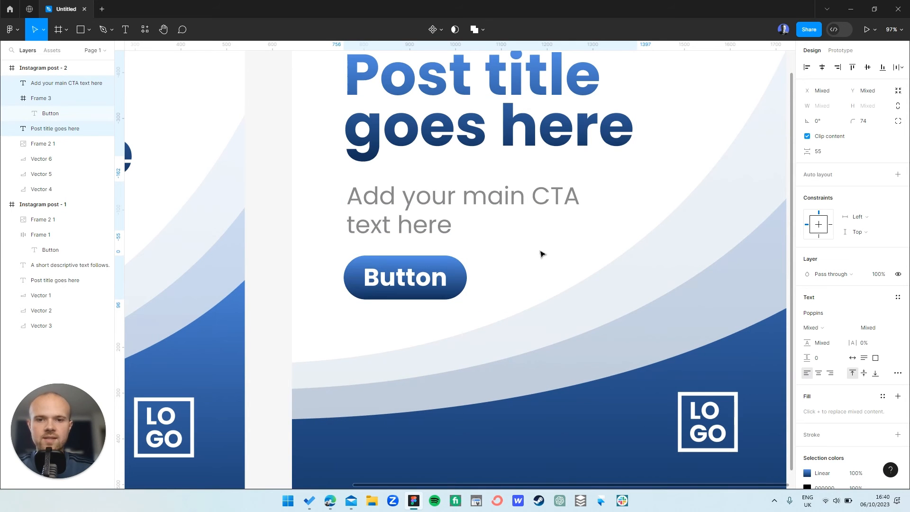
scroll(406, 193, down, 2)
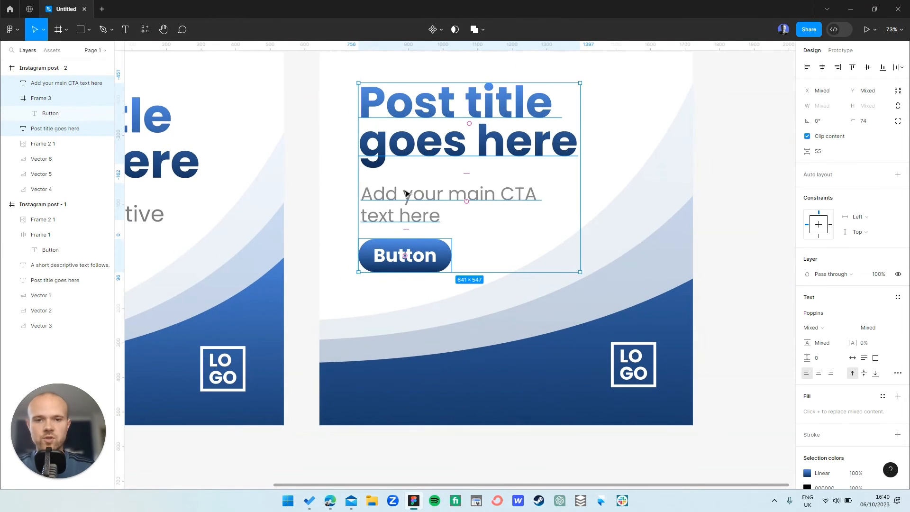